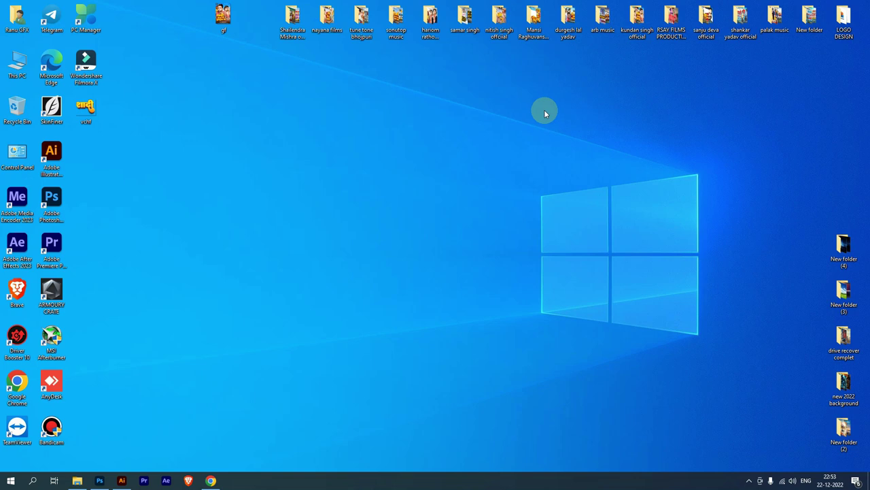
- Refresh the desktop and browse to the Downloads folder in This PC
{"action": "right_click", "coordinate": [255, 124]}
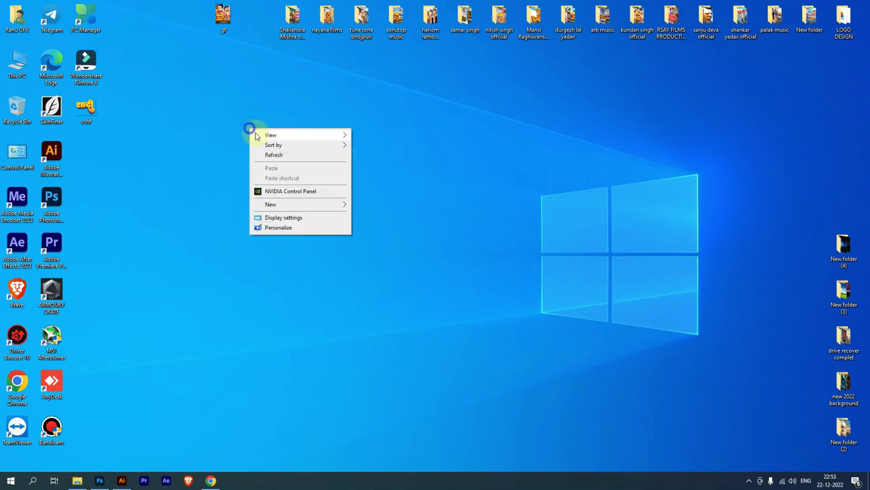
{"action": "left_click", "coordinate": [272, 153]}
{"action": "double_click", "coordinate": [17, 65]}
{"action": "left_click", "coordinate": [37, 167]}
- Preview the WhatsApp poster image in Photos, then drag it into Photoshop
{"action": "left_click", "coordinate": [111, 129]}
{"action": "double_click", "coordinate": [111, 122]}
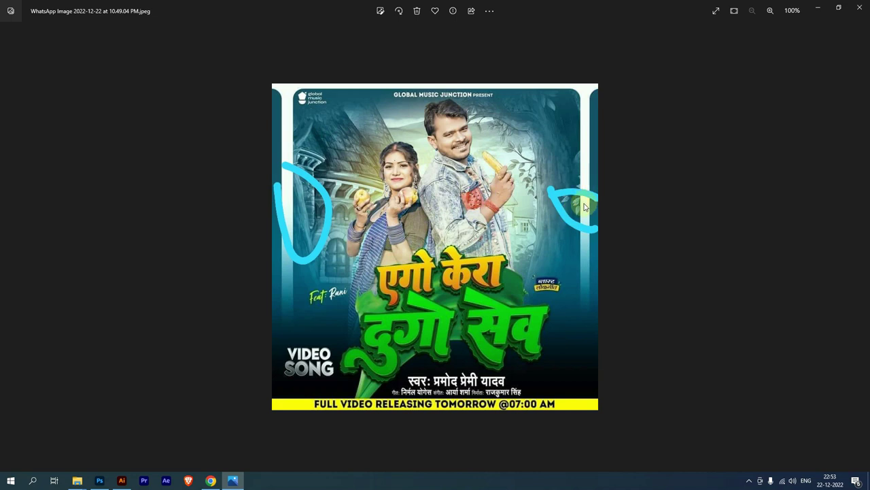
{"action": "left_click", "coordinate": [860, 7]}
{"action": "mouse_move", "coordinate": [102, 125]}
{"action": "left_mouse_down"}
{"action": "mouse_move", "coordinate": [117, 463]}
{"action": "mouse_move", "coordinate": [331, 262]}
{"action": "left_mouse_up"}
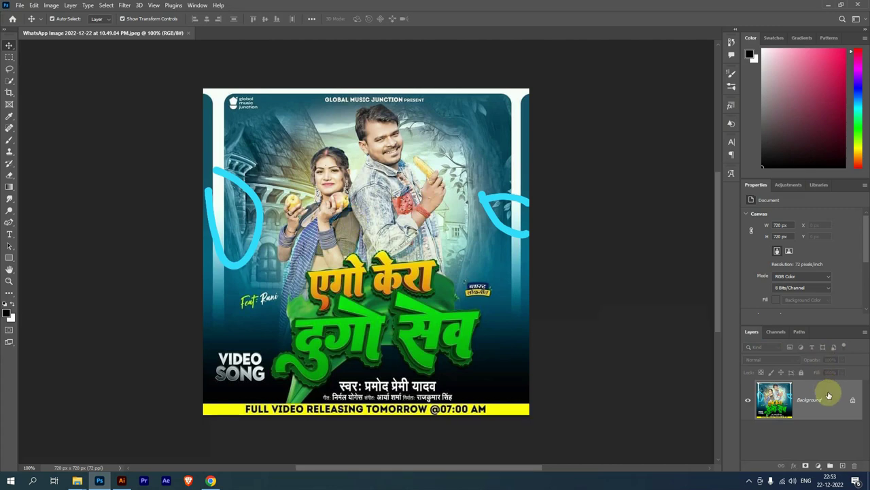
- Unlock the poster as Layer 0, add Layer 1, and resample to 300 ppi (3000×3000 px)
{"action": "left_click", "coordinate": [853, 399]}
{"action": "left_click", "coordinate": [842, 465]}
{"action": "left_click", "coordinate": [51, 5]}
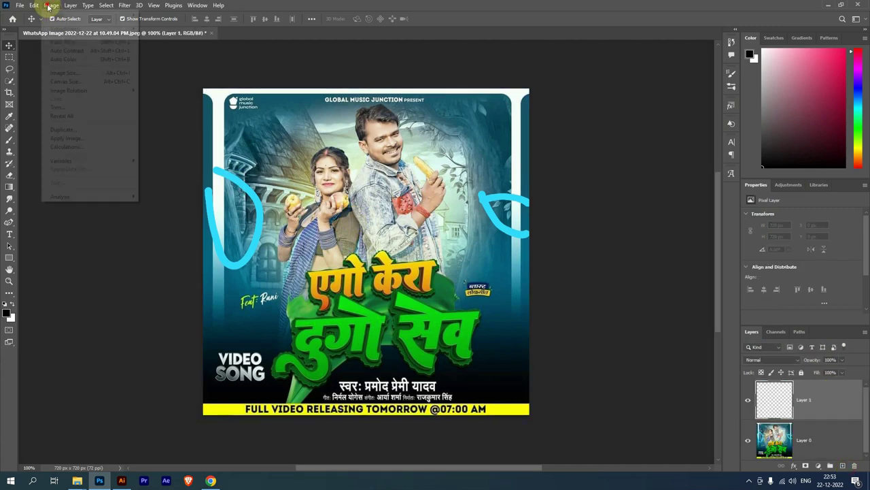
{"action": "left_click", "coordinate": [68, 73]}
{"action": "double_click", "coordinate": [486, 176]}
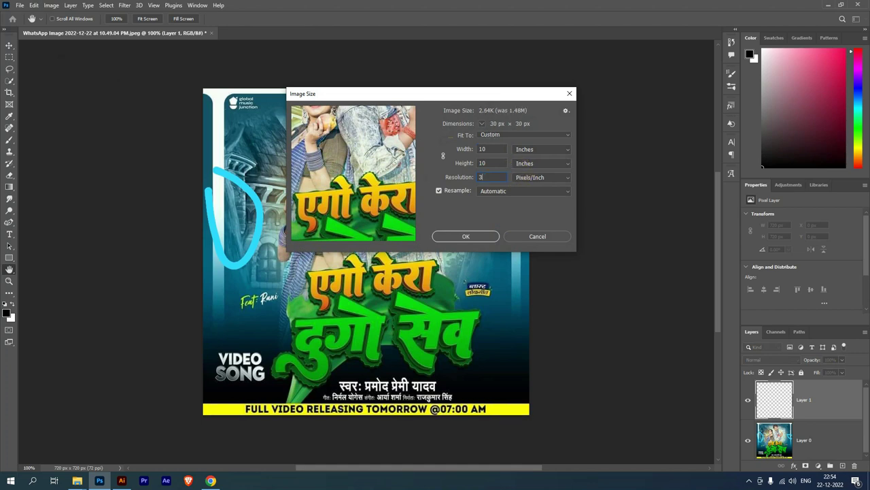
{"action": "type", "text": "00"}
{"action": "left_click", "coordinate": [466, 236]}
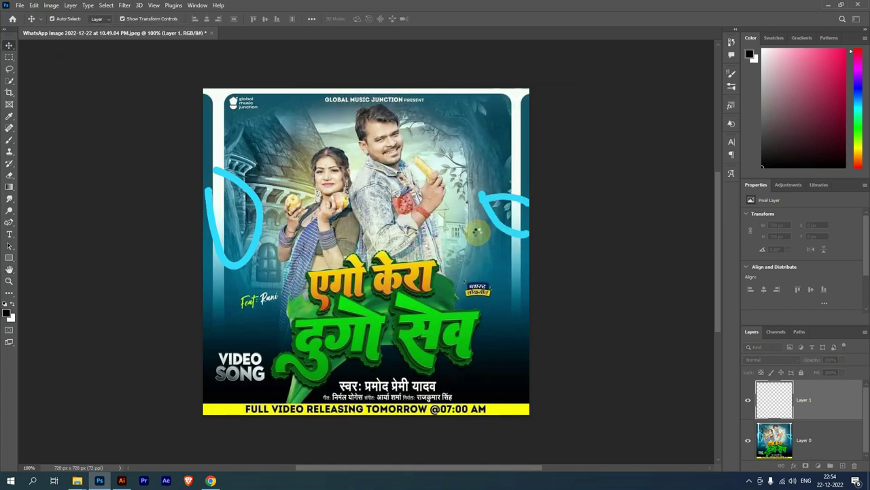
- Select Layer 0, minimize Photoshop and the Downloads window, then restore Photoshop
{"action": "scroll", "coordinate": [327, 120], "scroll_direction": "down", "scroll_amount": 3}
{"action": "scroll", "coordinate": [381, 149], "scroll_direction": "down", "scroll_amount": 4}
{"action": "scroll", "coordinate": [433, 175], "scroll_direction": "up", "scroll_amount": 1}
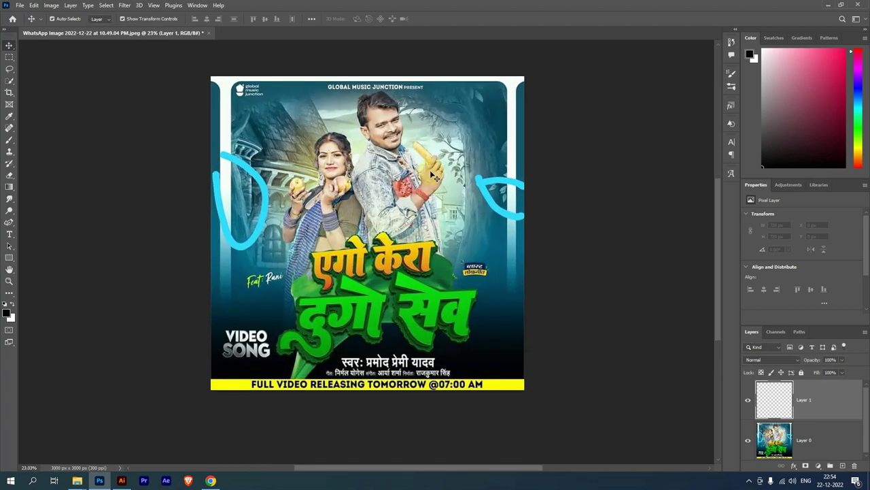
{"action": "left_click", "coordinate": [429, 106]}
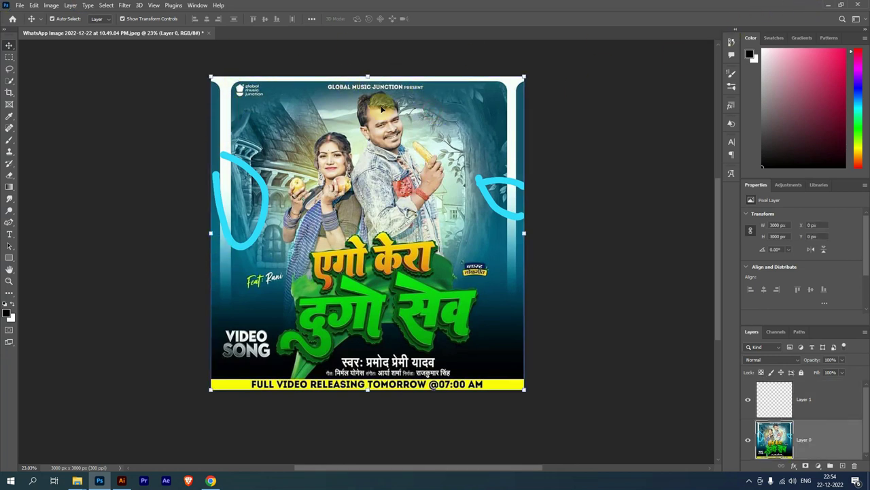
{"action": "left_click", "coordinate": [827, 4]}
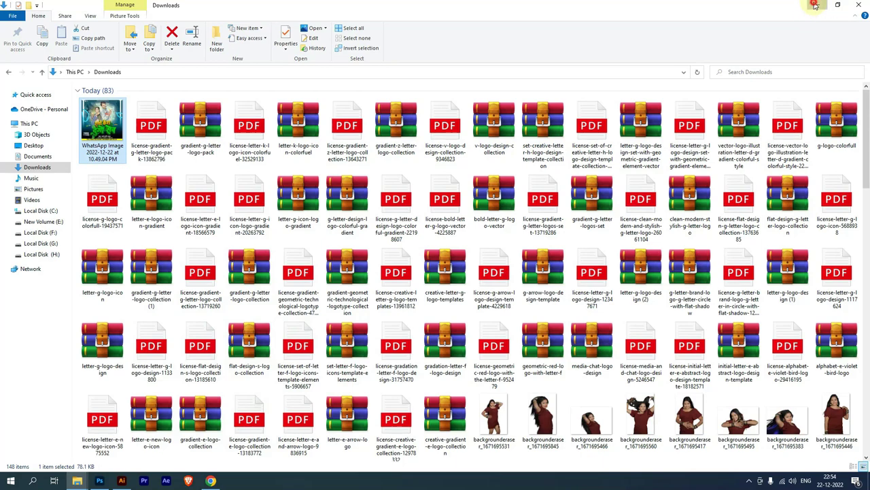
{"action": "left_click", "coordinate": [815, 4]}
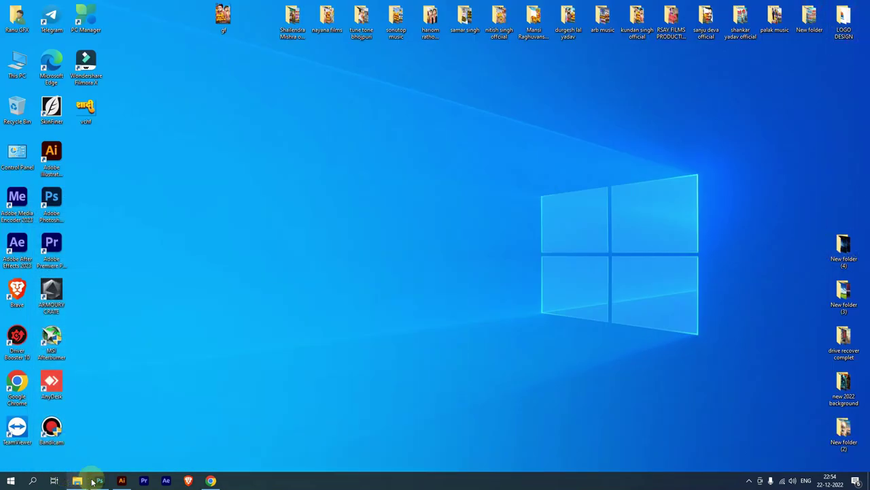
{"action": "left_click", "coordinate": [98, 481]}
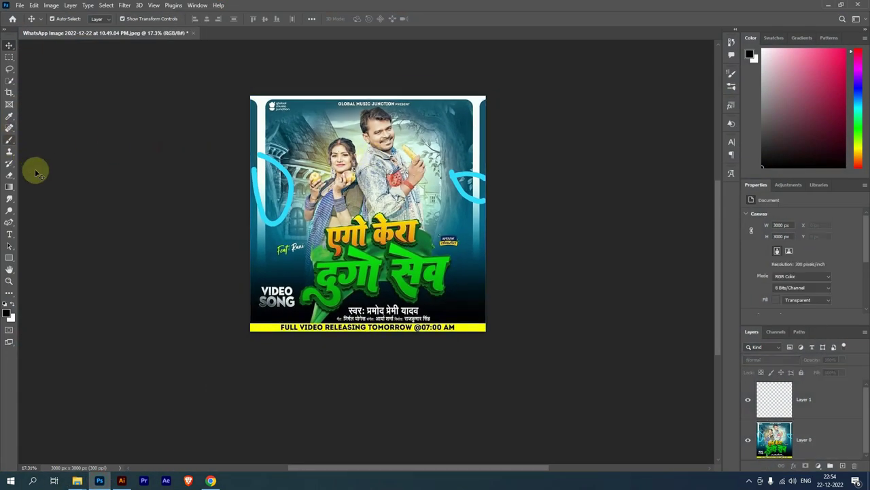
- Draw a large black rectangle over the poster, undoing a trial corner rounding
{"action": "left_click", "coordinate": [9, 257]}
{"action": "scroll", "coordinate": [296, 128], "scroll_direction": "up", "scroll_amount": 3}
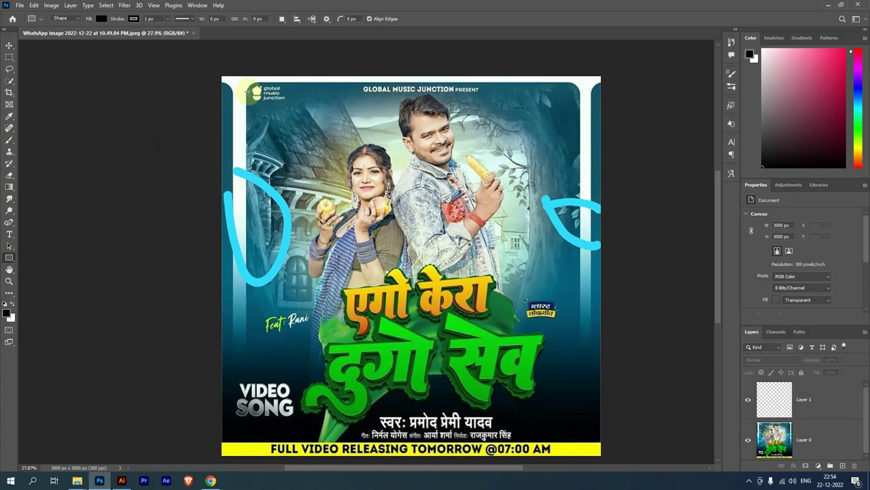
{"action": "mouse_move", "coordinate": [247, 83]}
{"action": "left_mouse_down"}
{"action": "mouse_move", "coordinate": [534, 435]}
{"action": "mouse_move", "coordinate": [578, 451]}
{"action": "left_mouse_up"}
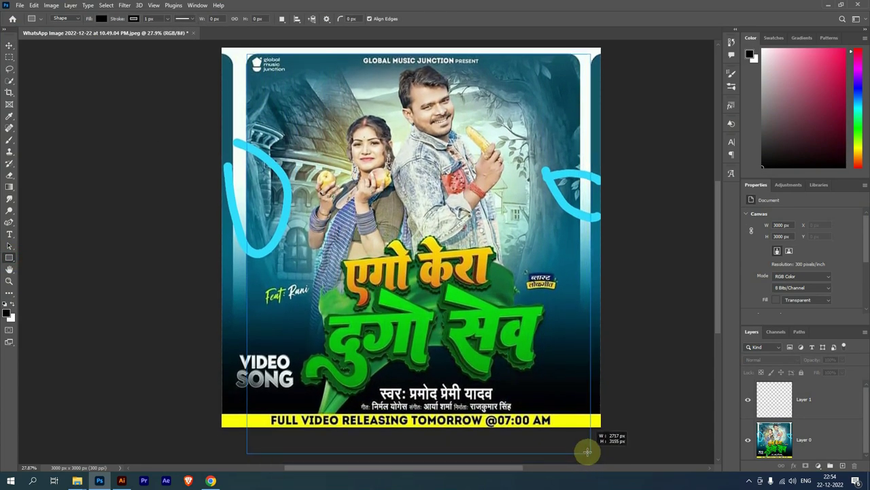
{"action": "left_click_drag", "start_coordinate": [578, 451], "coordinate": [578, 451]}
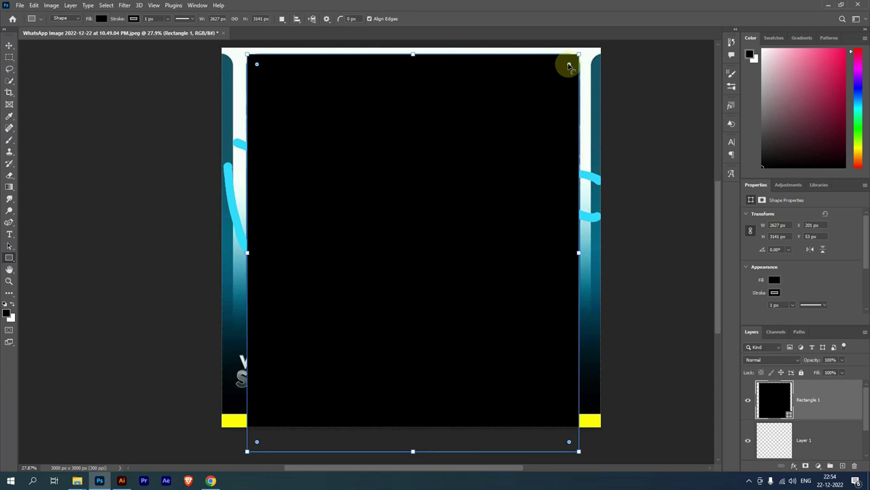
{"action": "left_click_drag", "start_coordinate": [570, 66], "coordinate": [567, 73]}
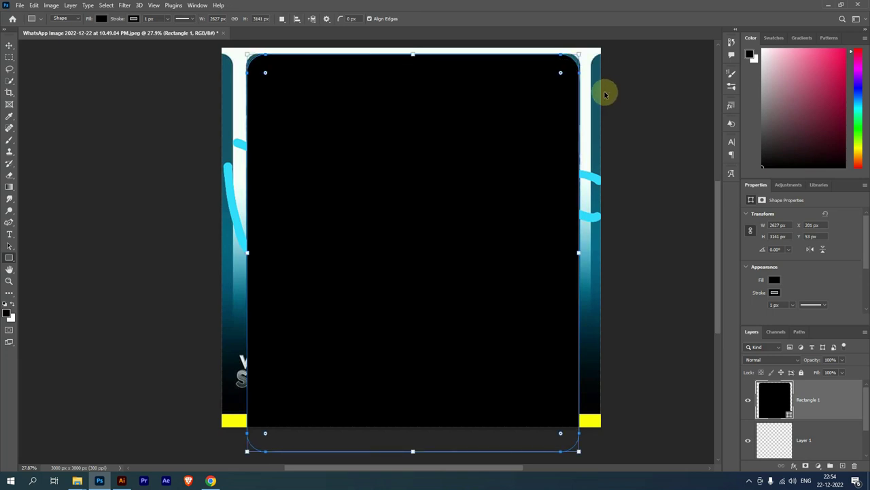
{"action": "key", "text": "ctrl+z"}
- Browse the menu bar's panel list and close it without changes
{"action": "scroll", "coordinate": [829, 245], "scroll_direction": "down", "scroll_amount": 1}
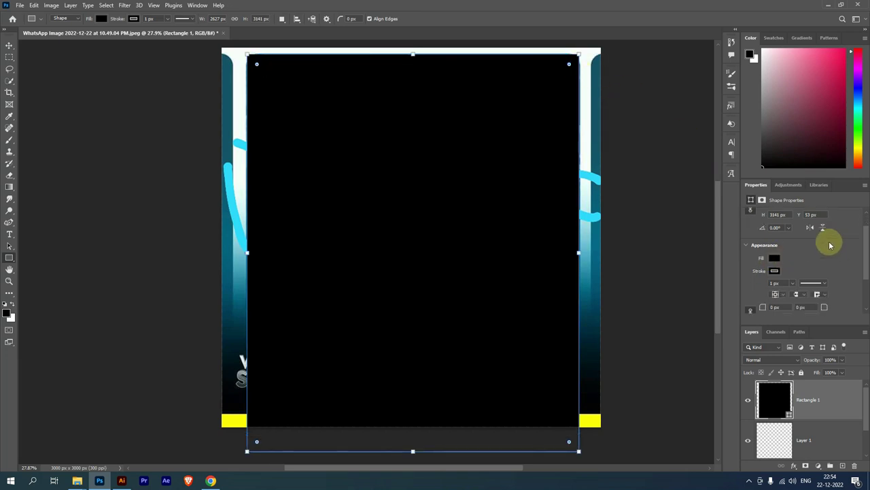
{"action": "scroll", "coordinate": [828, 240], "scroll_direction": "down", "scroll_amount": 2}
{"action": "scroll", "coordinate": [829, 240], "scroll_direction": "down", "scroll_amount": 2}
{"action": "left_click", "coordinate": [140, 6]}
{"action": "left_click", "coordinate": [140, 6]}
{"action": "left_click", "coordinate": [193, 5]}
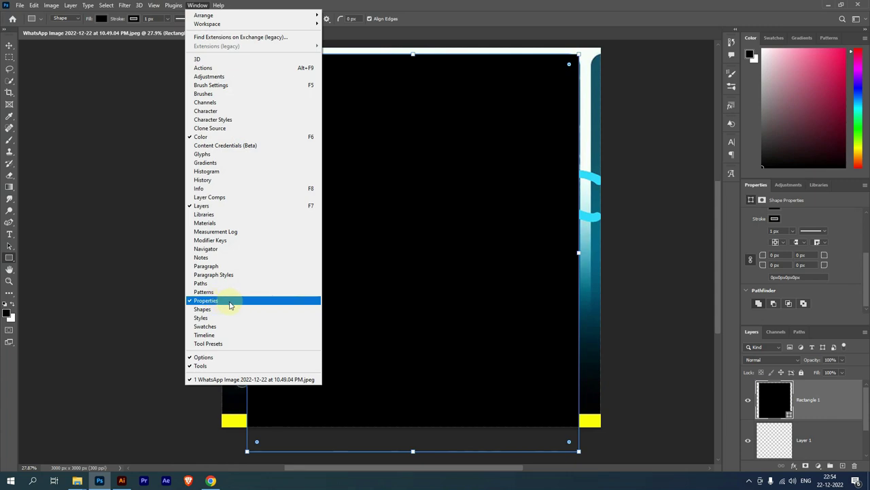
{"action": "left_click", "coordinate": [865, 272]}
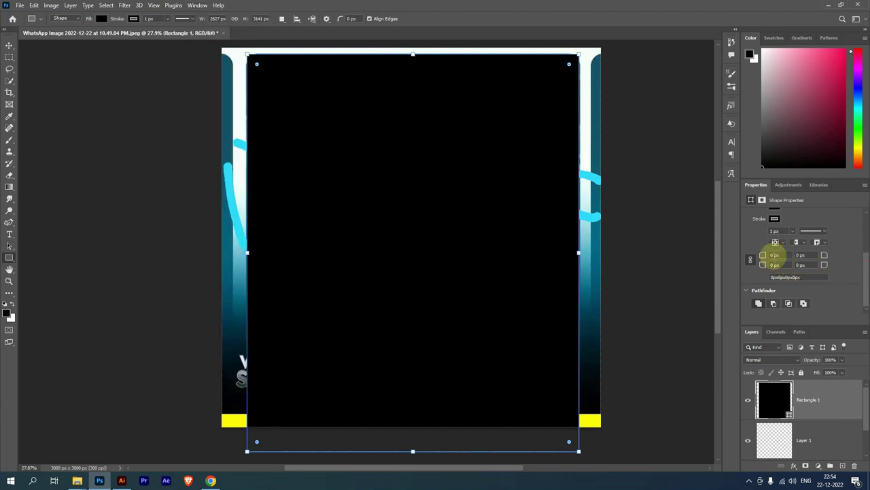
- Set the rectangle's corner radii to 300, then 200, finally 150 px
{"action": "left_click_drag", "start_coordinate": [783, 255], "coordinate": [769, 256]}
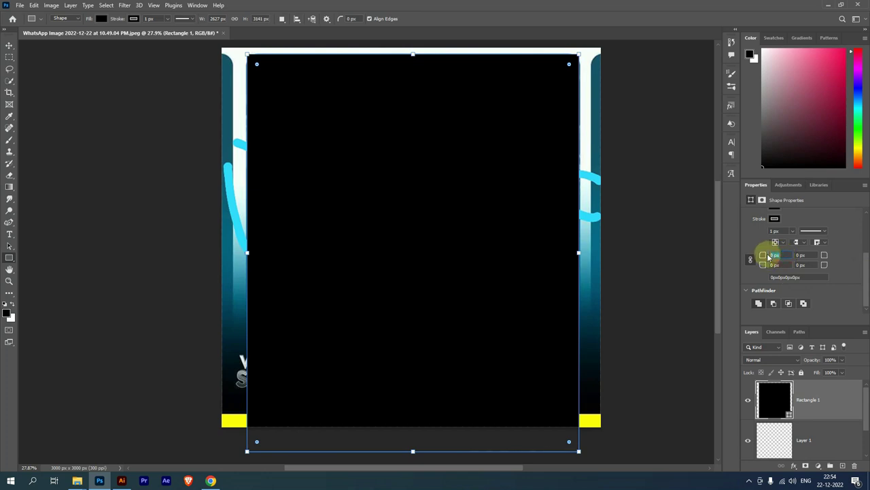
{"action": "type", "text": "30"}
{"action": "key", "text": "Return"}
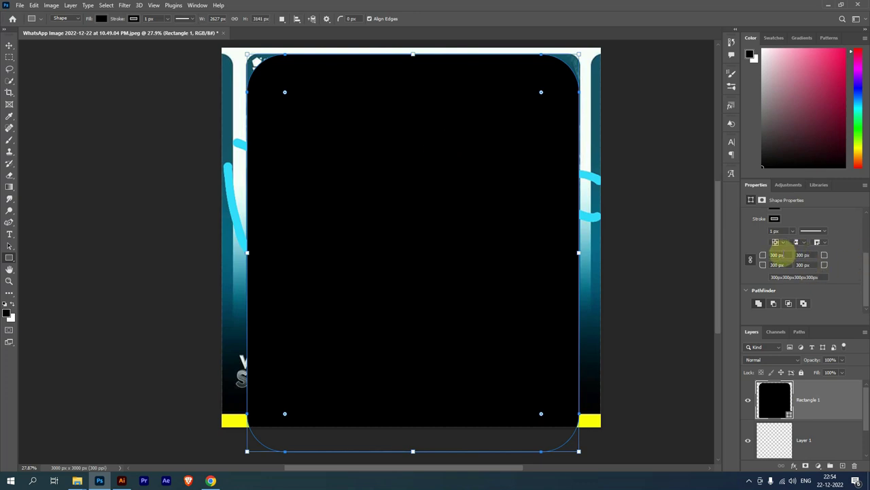
{"action": "left_click_drag", "start_coordinate": [783, 255], "coordinate": [769, 256]}
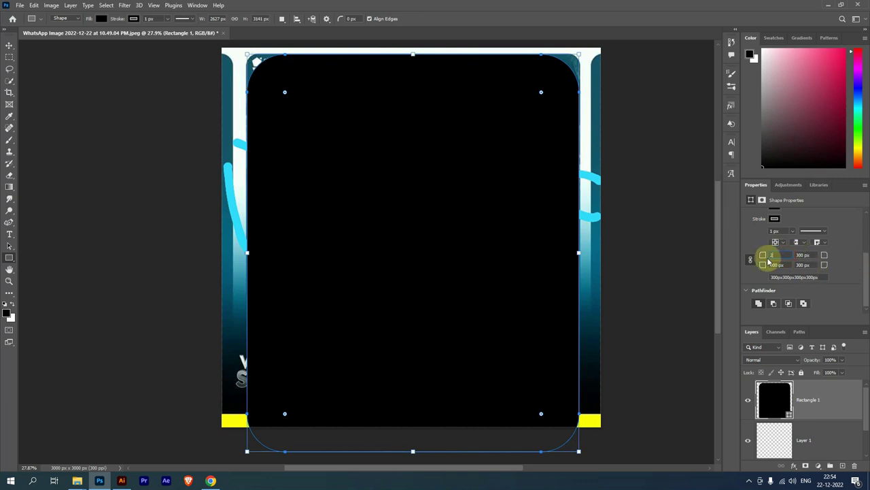
{"action": "type", "text": "200"}
{"action": "key", "text": "Return"}
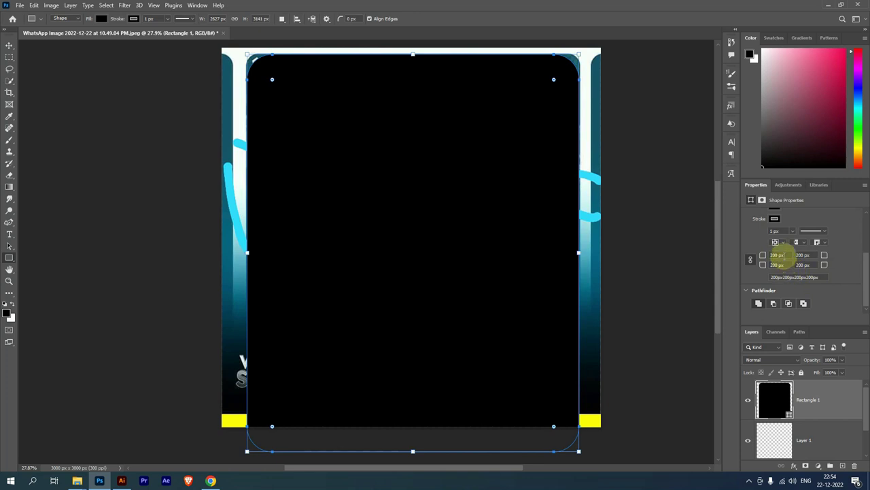
{"action": "left_click_drag", "start_coordinate": [787, 255], "coordinate": [768, 272]}
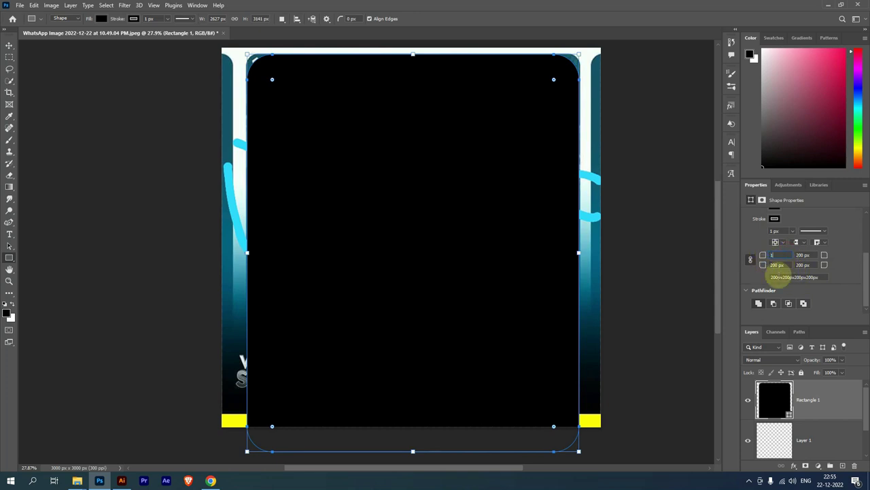
{"action": "left_click", "coordinate": [769, 264]}
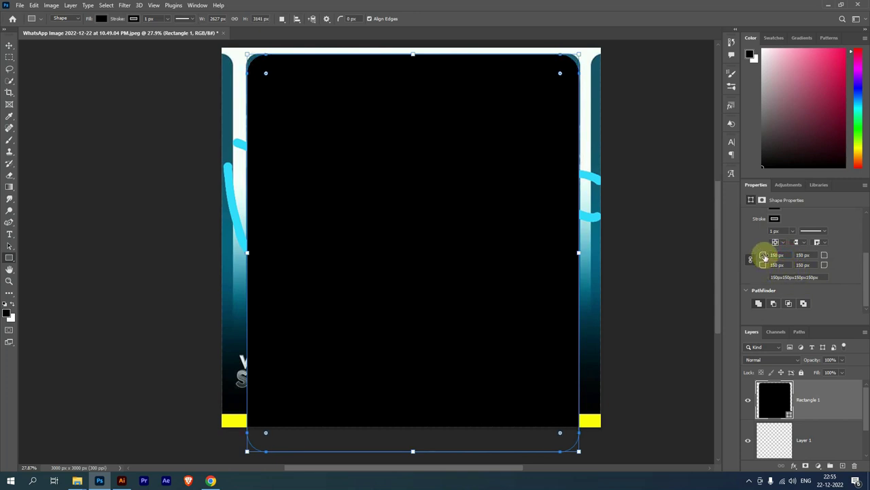
{"action": "left_click", "coordinate": [9, 45]}
{"action": "scroll", "coordinate": [235, 174], "scroll_direction": "down", "scroll_amount": 3}
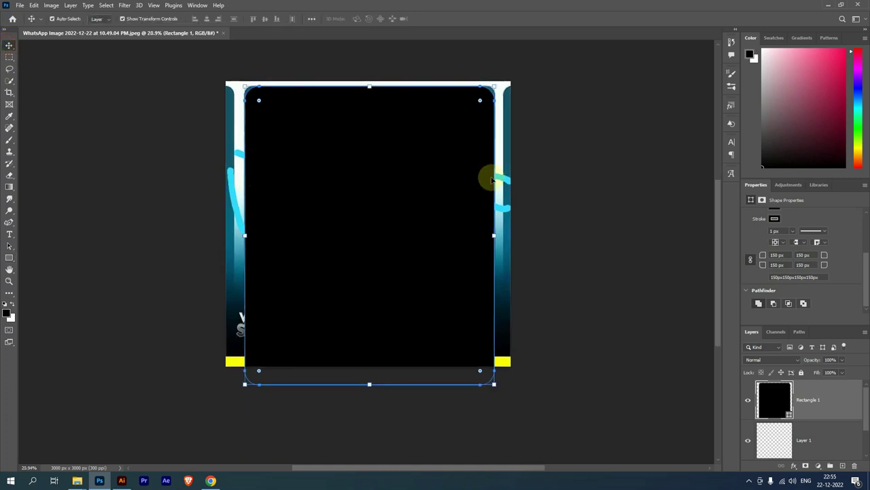
- Set the black rounded panel's stroke to no colour
{"action": "left_click", "coordinate": [579, 169]}
{"action": "left_click", "coordinate": [446, 137]}
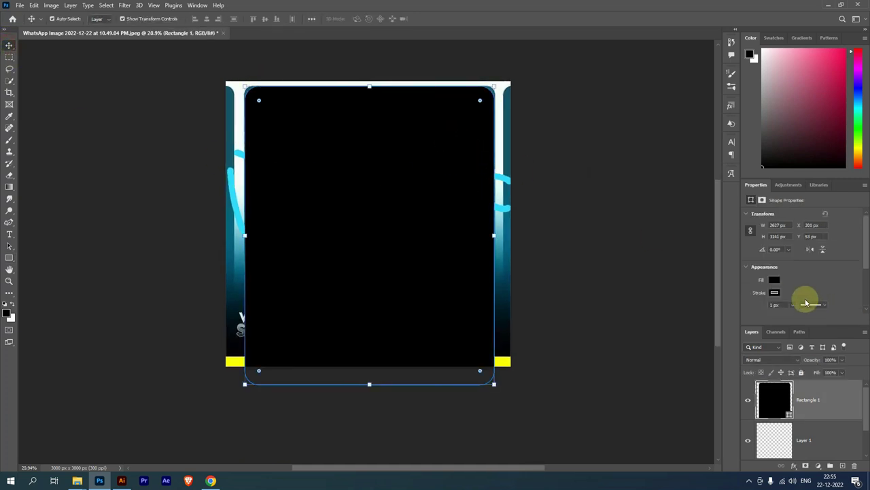
{"action": "left_click", "coordinate": [774, 292]}
{"action": "left_click", "coordinate": [750, 310]}
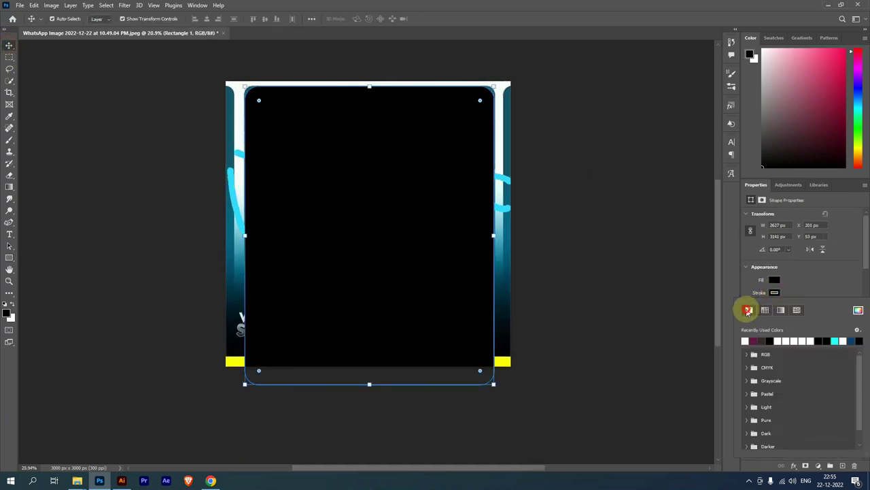
{"action": "left_click", "coordinate": [637, 200]}
{"action": "left_click", "coordinate": [409, 134]}
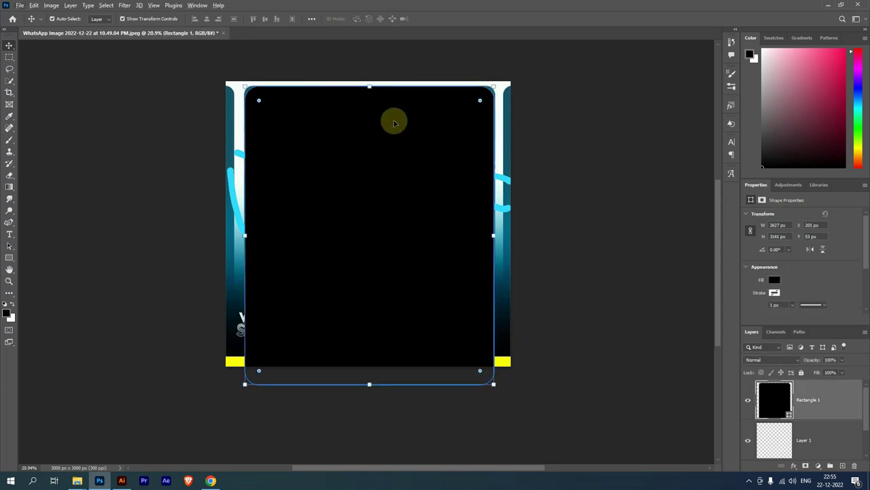
- Duplicate the panel onto the pasteboard just right of the canvas, aligning its top
{"action": "left_click_drag", "start_coordinate": [342, 117], "coordinate": [540, 127]}
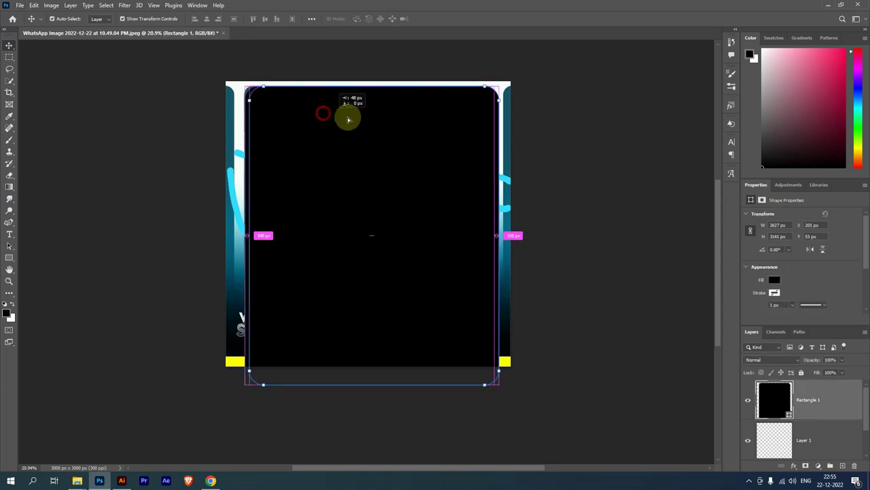
{"action": "mouse_move", "coordinate": [539, 127]}
{"action": "left_mouse_down"}
{"action": "mouse_move", "coordinate": [561, 118]}
{"action": "mouse_move", "coordinate": [525, 105]}
{"action": "left_mouse_up"}
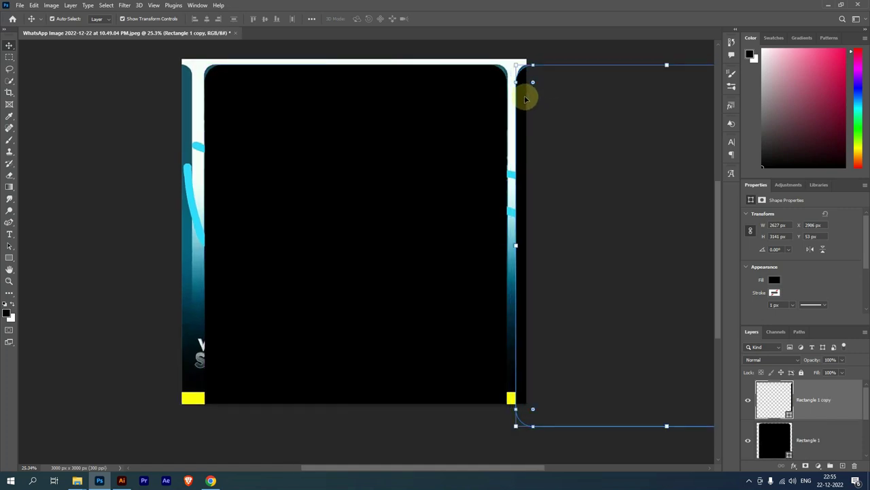
{"action": "scroll", "coordinate": [524, 87], "scroll_direction": "up", "scroll_amount": 1, "text": "alt"}
{"action": "scroll", "coordinate": [528, 118], "scroll_direction": "up", "scroll_amount": 2, "text": "alt"}
{"action": "scroll", "coordinate": [499, 164], "scroll_direction": "up", "scroll_amount": 3}
{"action": "left_click_drag", "start_coordinate": [505, 163], "coordinate": [501, 148]}
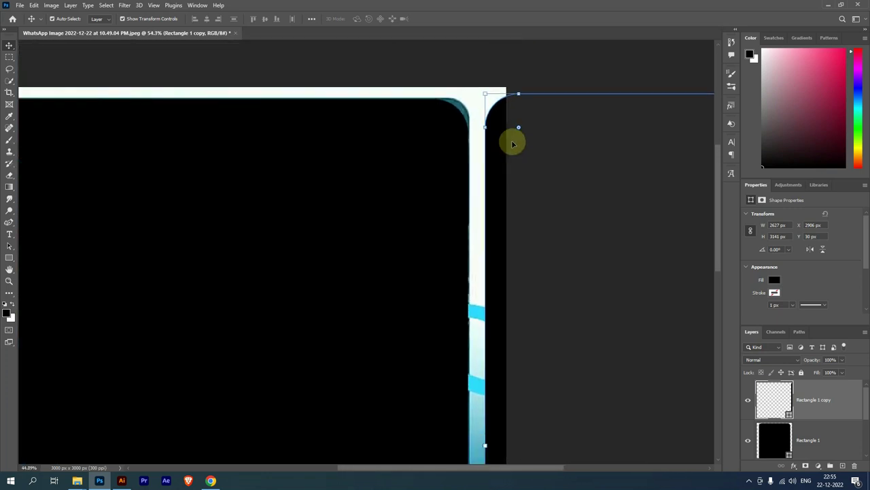
{"action": "scroll", "coordinate": [517, 122], "scroll_direction": "down", "scroll_amount": 4}
{"action": "left_click_drag", "start_coordinate": [396, 219], "coordinate": [474, 186]}
{"action": "scroll", "coordinate": [494, 176], "scroll_direction": "up", "scroll_amount": 2}
{"action": "scroll", "coordinate": [481, 201], "scroll_direction": "down", "scroll_amount": 1}
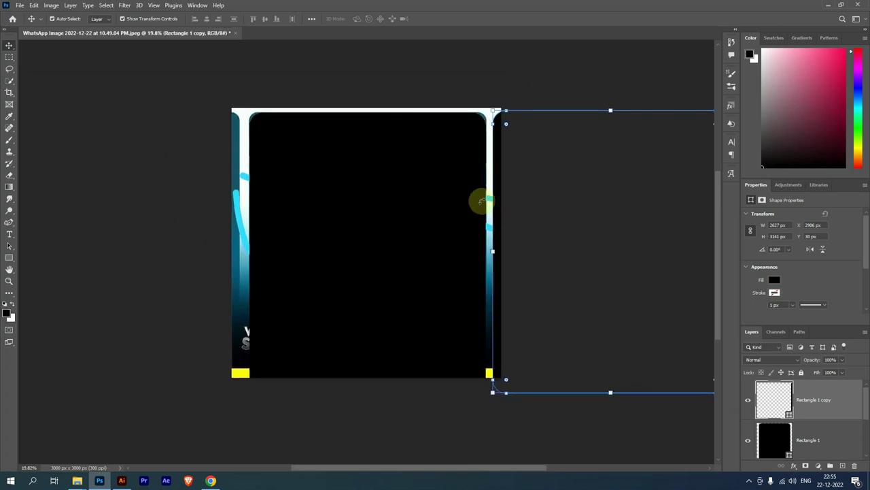
- Duplicate the original panel onto the pasteboard left of the canvas, then select Layer 0
{"action": "left_click", "coordinate": [378, 195]}
{"action": "left_click_drag", "start_coordinate": [372, 191], "coordinate": [167, 187]}
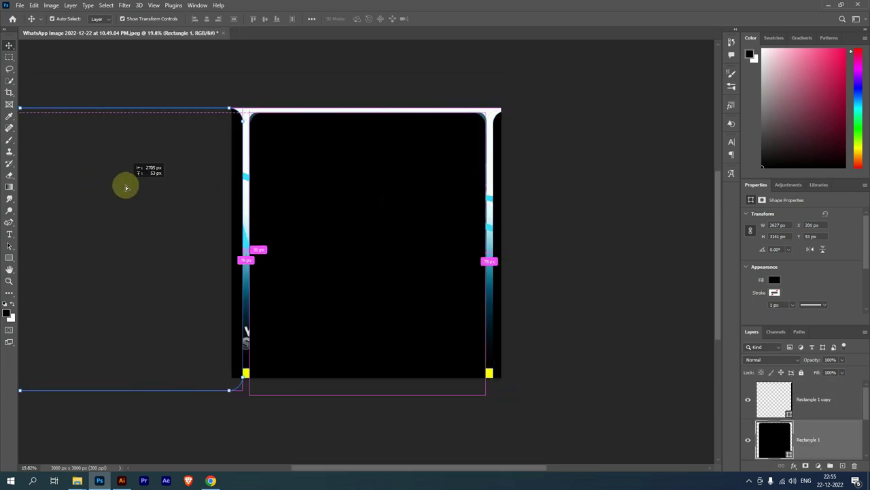
{"action": "scroll", "coordinate": [208, 122], "scroll_direction": "up", "scroll_amount": 3}
{"action": "scroll", "coordinate": [229, 132], "scroll_direction": "down", "scroll_amount": 2}
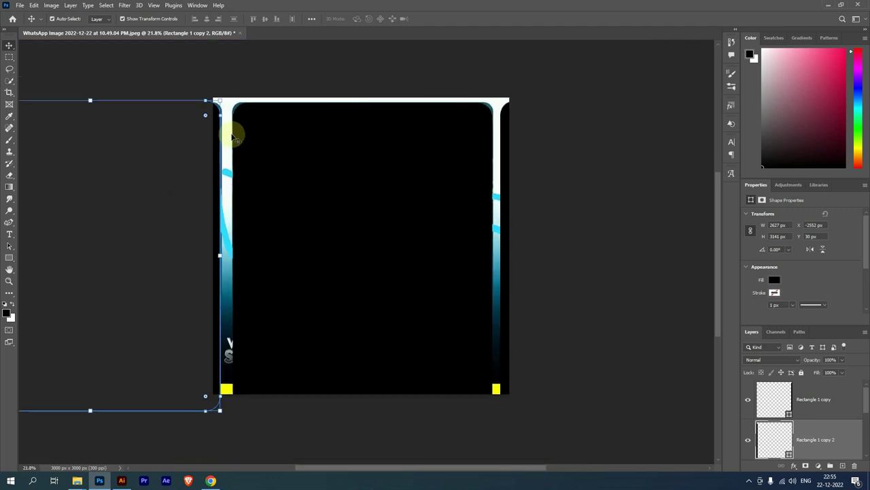
{"action": "scroll", "coordinate": [197, 103], "scroll_direction": "up", "scroll_amount": 4}
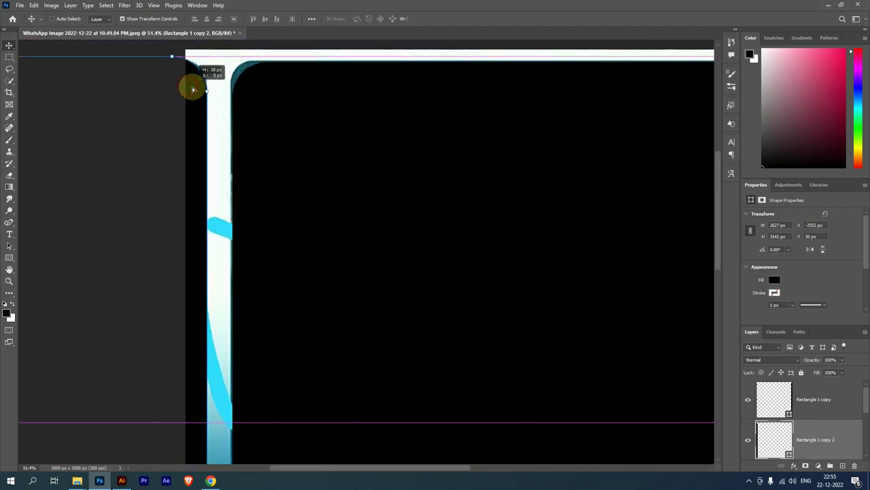
{"action": "scroll", "coordinate": [436, 140], "scroll_direction": "down", "scroll_amount": 2}
{"action": "scroll", "coordinate": [437, 141], "scroll_direction": "down", "scroll_amount": 2}
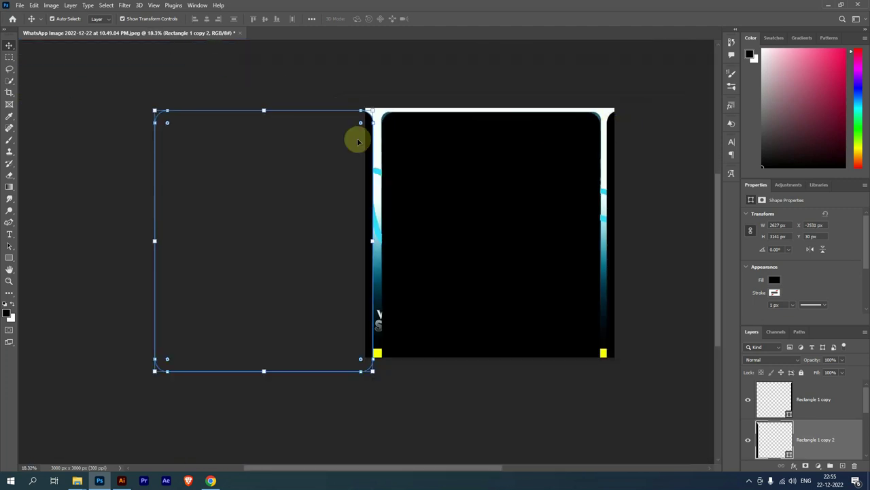
{"action": "scroll", "coordinate": [395, 134], "scroll_direction": "down", "scroll_amount": 1}
{"action": "scroll", "coordinate": [540, 126], "scroll_direction": "up", "scroll_amount": 1}
{"action": "left_click", "coordinate": [532, 98]}
{"action": "scroll", "coordinate": [381, 130], "scroll_direction": "down", "scroll_amount": 1}
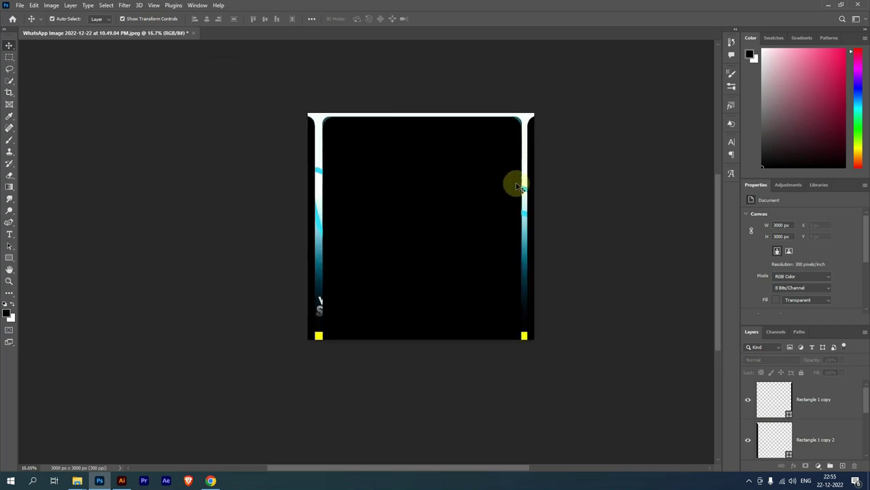
{"action": "left_click", "coordinate": [523, 120]}
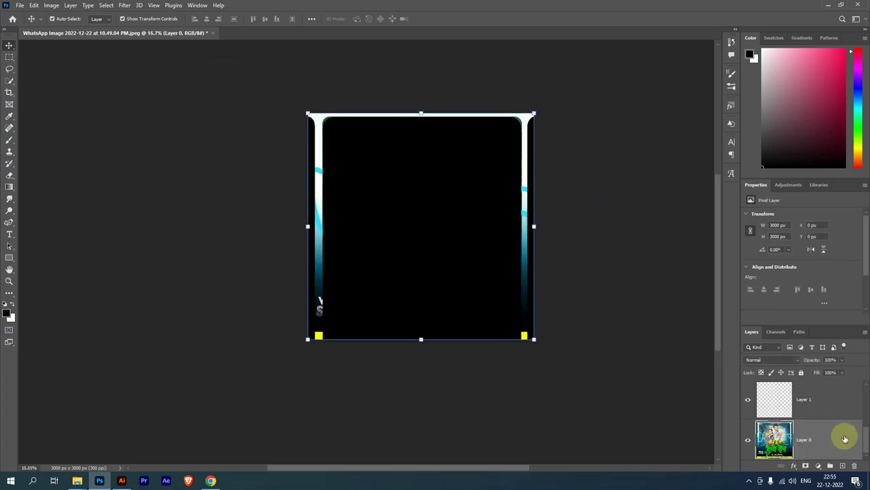
- Give Layer 0 a white Color Overlay in Normal blend mode via Blending Options
{"action": "right_click", "coordinate": [841, 438]}
{"action": "left_click", "coordinate": [778, 53]}
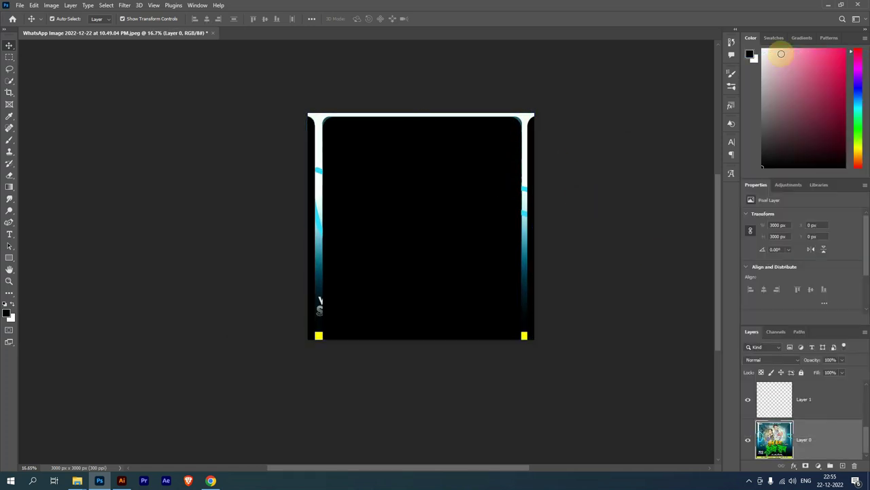
{"action": "left_click", "coordinate": [538, 308]}
{"action": "left_click", "coordinate": [693, 220]}
{"action": "left_click", "coordinate": [730, 219]}
{"action": "left_click", "coordinate": [655, 170]}
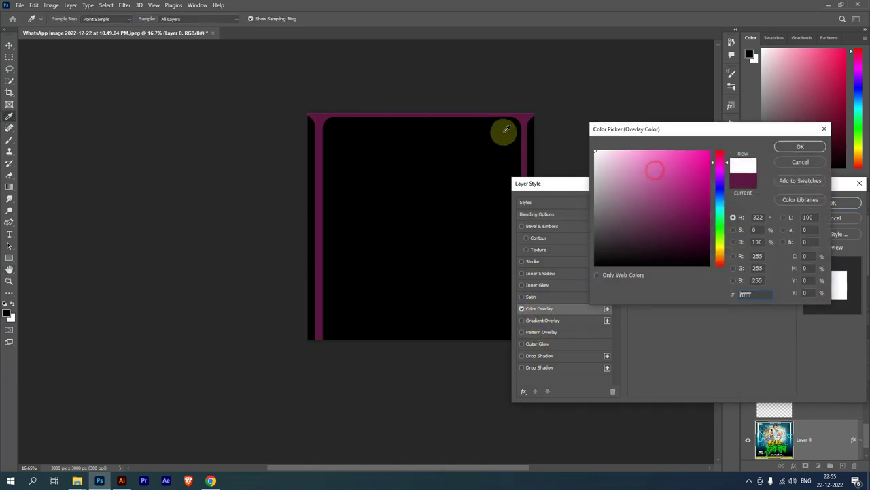
{"action": "left_click", "coordinate": [789, 147]}
{"action": "left_click", "coordinate": [833, 202]}
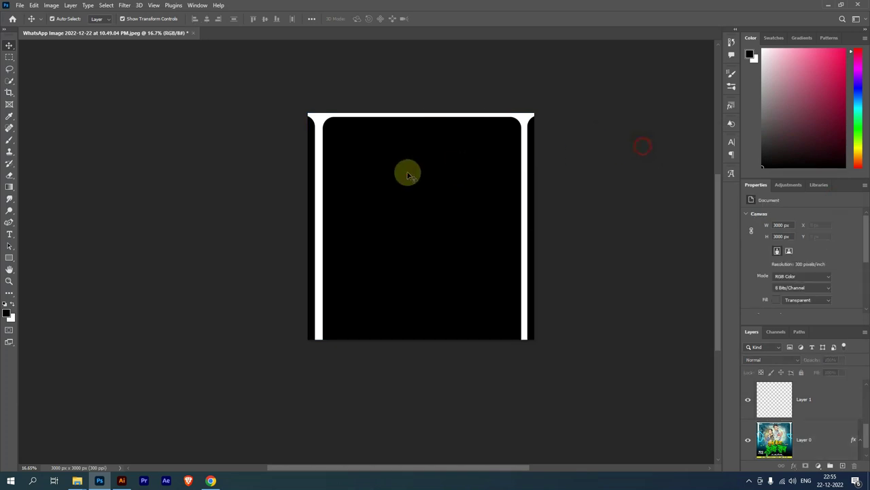
{"action": "key", "text": "ctrl+v"}
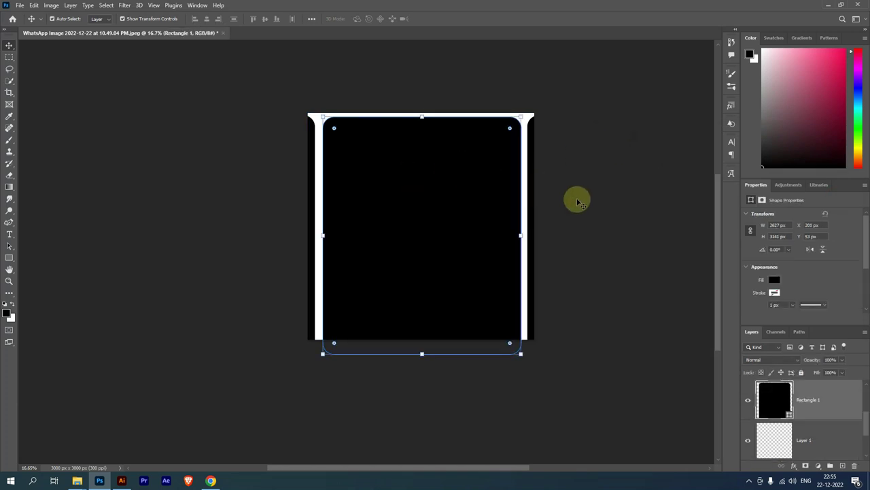
{"action": "left_click", "coordinate": [576, 202]}
- Drag the sky-and-road photo from New folder (4) onto the Photoshop canvas
{"action": "left_click", "coordinate": [824, 4]}
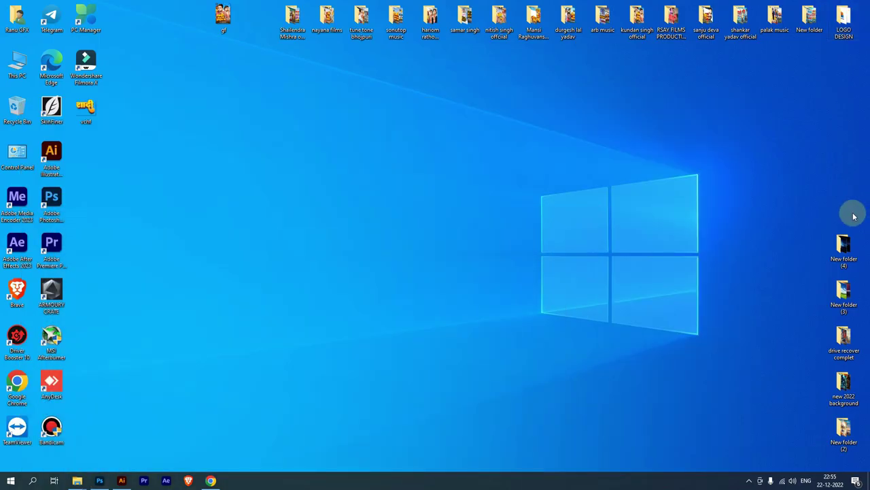
{"action": "double_click", "coordinate": [846, 290]}
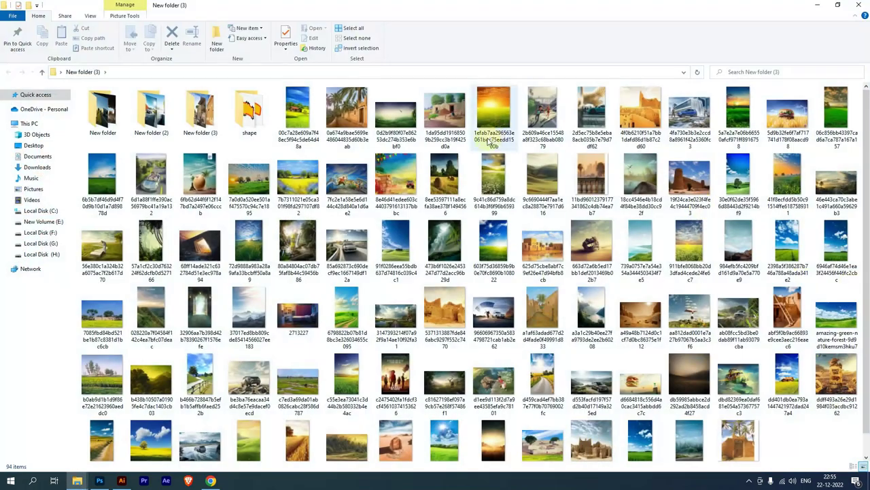
{"action": "left_click", "coordinate": [858, 5]}
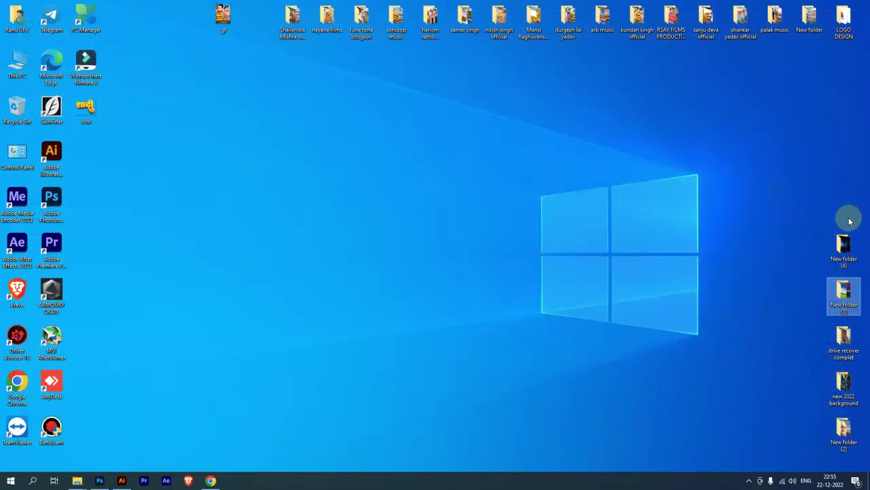
{"action": "double_click", "coordinate": [845, 250]}
{"action": "mouse_move", "coordinate": [765, 91]}
{"action": "left_mouse_down"}
{"action": "mouse_move", "coordinate": [114, 461]}
{"action": "mouse_move", "coordinate": [451, 199]}
{"action": "left_mouse_up"}
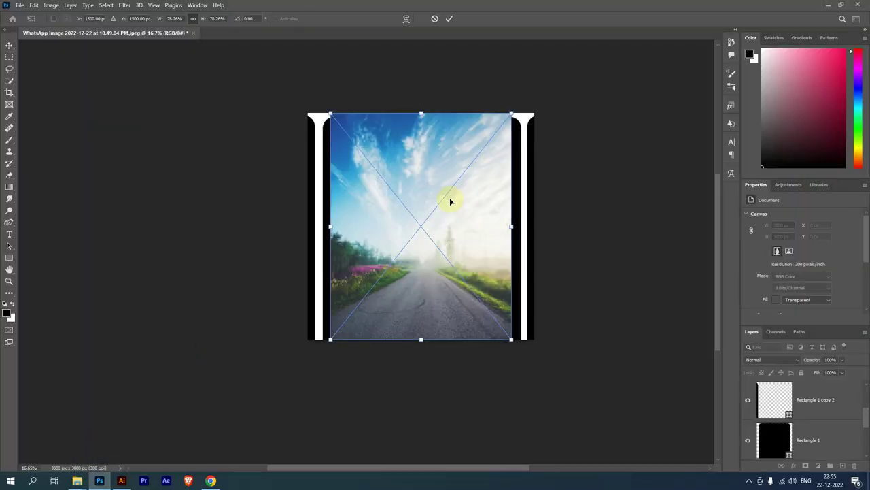
- Place the road photo and stretch it down to cover the black panel
{"action": "left_click", "coordinate": [453, 17]}
{"action": "left_click", "coordinate": [421, 339]}
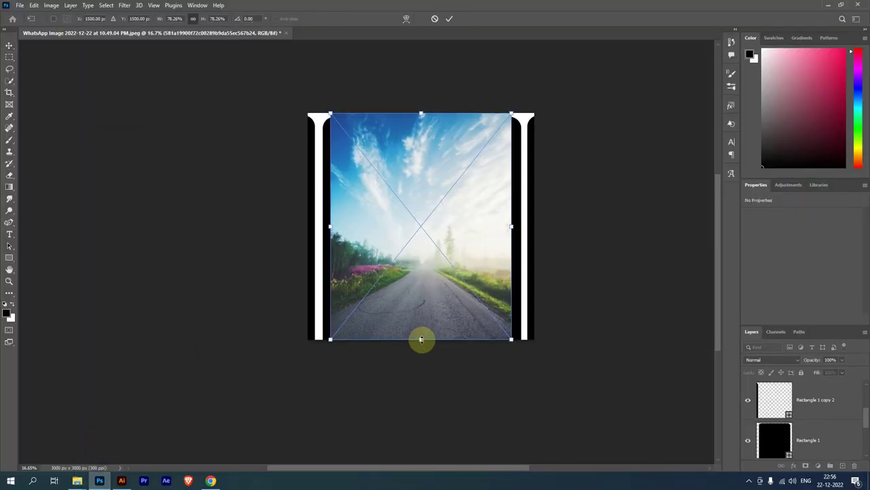
{"action": "left_click_drag", "start_coordinate": [423, 341], "coordinate": [422, 375]}
{"action": "left_click", "coordinate": [449, 18]}
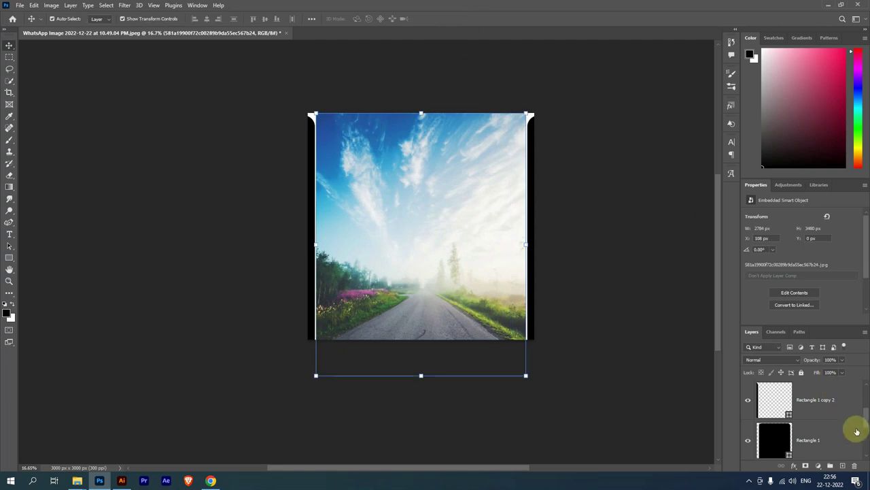
{"action": "scroll", "coordinate": [843, 405], "scroll_direction": "up", "scroll_amount": 2}
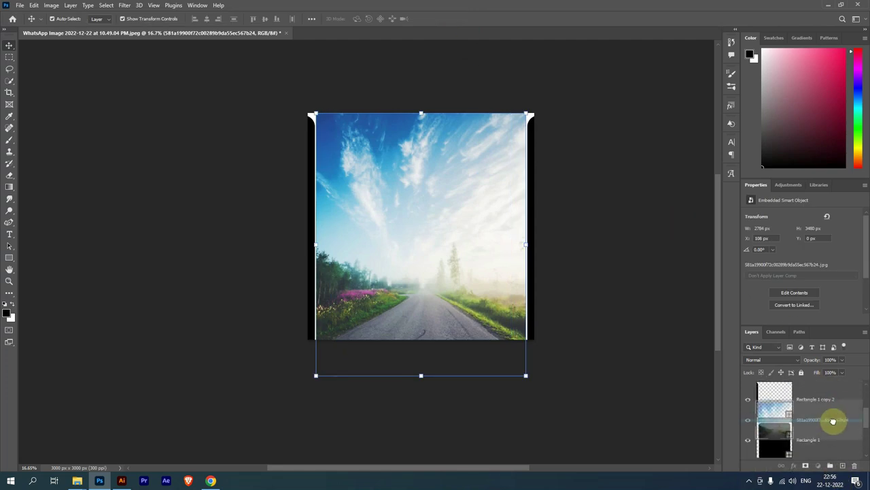
- Create a clipping mask so the photo sits inside Rectangle 1's rounded shape
{"action": "right_click", "coordinate": [834, 405]}
{"action": "left_click", "coordinate": [770, 282]}
{"action": "mouse_move", "coordinate": [398, 202]}
{"action": "left_mouse_down"}
{"action": "mouse_move", "coordinate": [384, 221]}
{"action": "mouse_move", "coordinate": [406, 180]}
{"action": "left_mouse_up"}
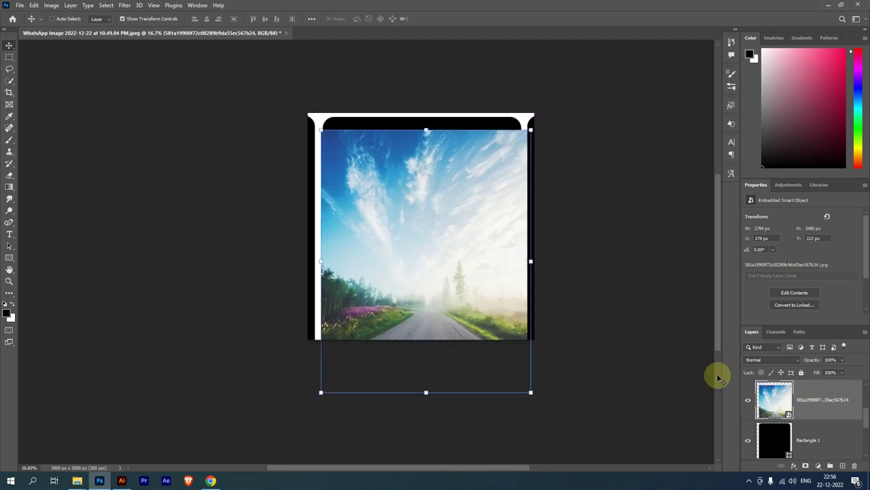
{"action": "right_click", "coordinate": [818, 408]}
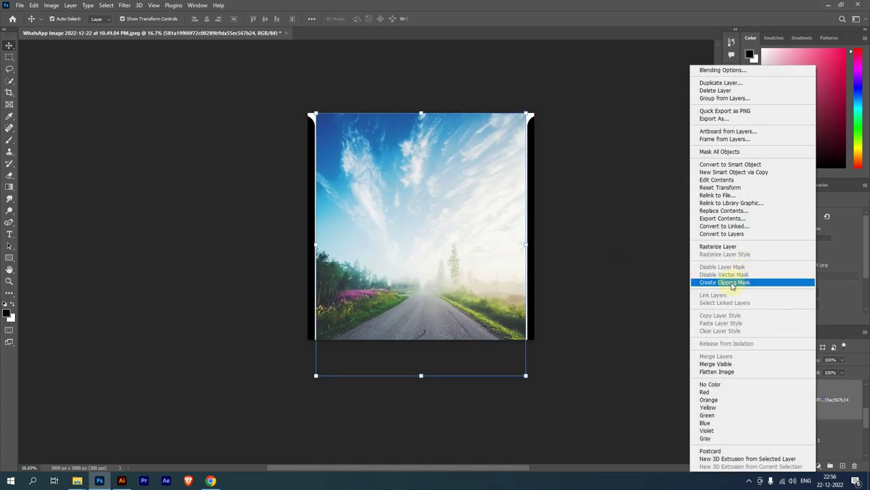
{"action": "left_click", "coordinate": [761, 283]}
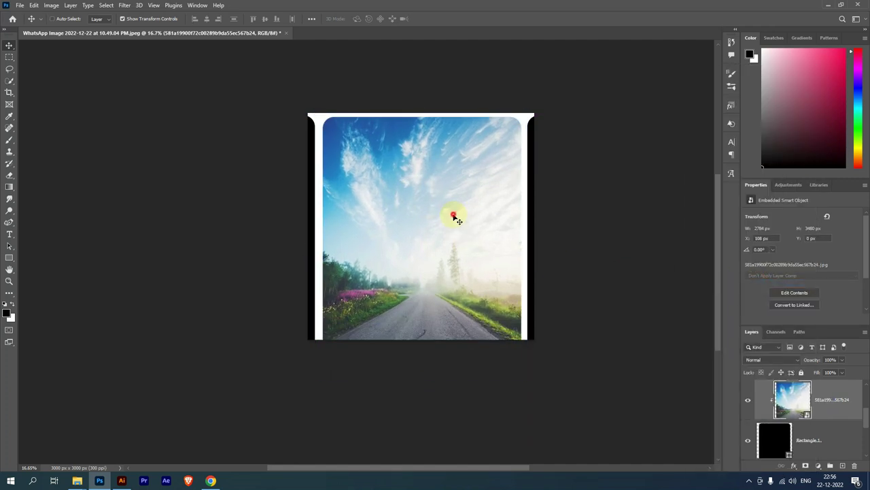
- Nudge the clipped road photo into place and make two copies of its layer
{"action": "left_click_drag", "start_coordinate": [453, 213], "coordinate": [466, 230]}
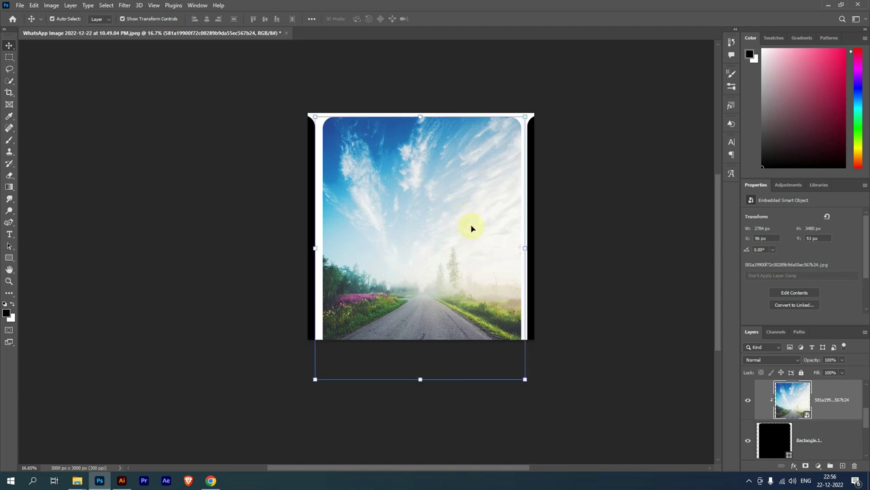
{"action": "scroll", "coordinate": [847, 439], "scroll_direction": "up", "scroll_amount": 2}
{"action": "scroll", "coordinate": [833, 405], "scroll_direction": "up", "scroll_amount": 2}
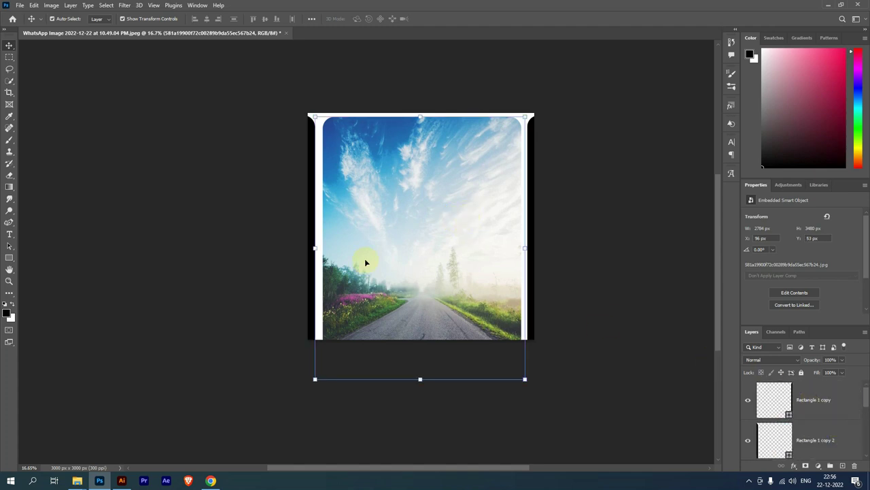
{"action": "scroll", "coordinate": [365, 258], "scroll_direction": "down", "scroll_amount": 1}
{"action": "scroll", "coordinate": [821, 436], "scroll_direction": "down", "scroll_amount": 1}
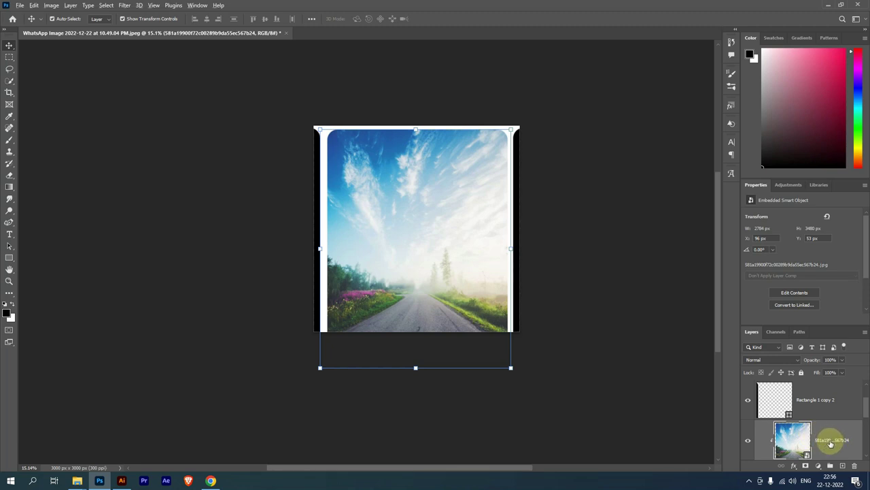
{"action": "left_click_drag", "start_coordinate": [830, 443], "coordinate": [823, 416]}
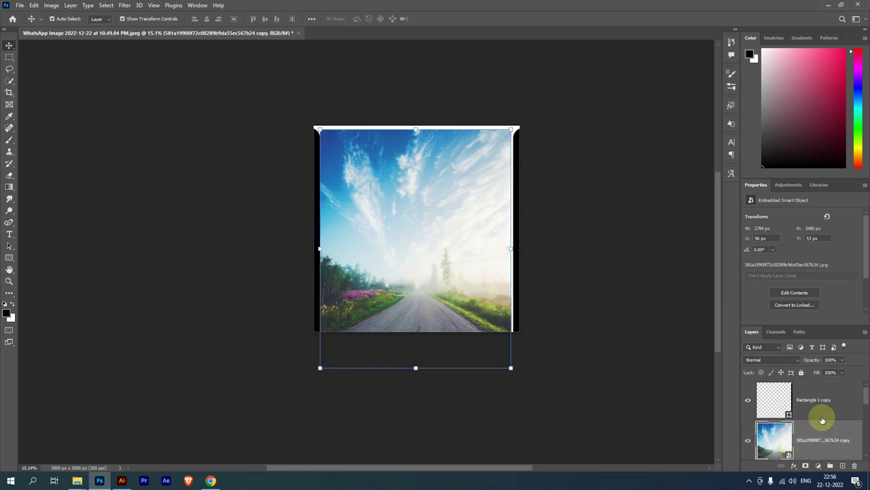
{"action": "left_click_drag", "start_coordinate": [820, 440], "coordinate": [813, 401]}
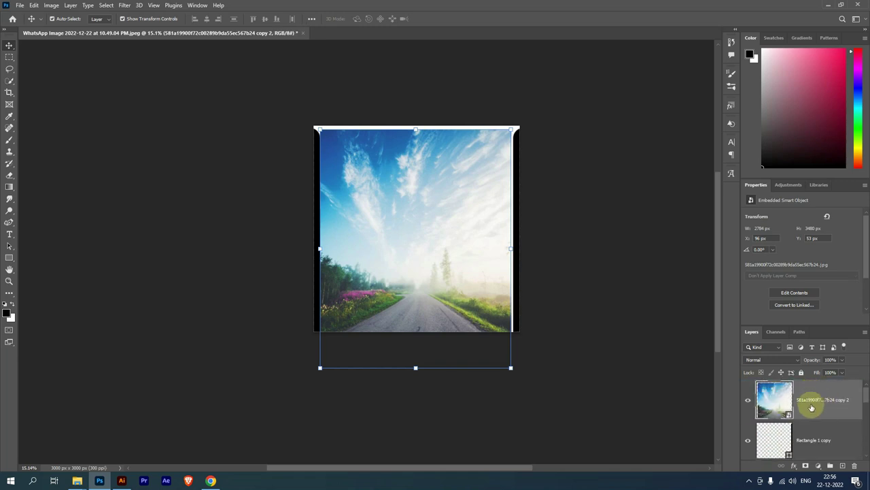
- Move the copies left and right, clipping the right copy into the right panel
{"action": "left_click_drag", "start_coordinate": [366, 206], "coordinate": [287, 202]}
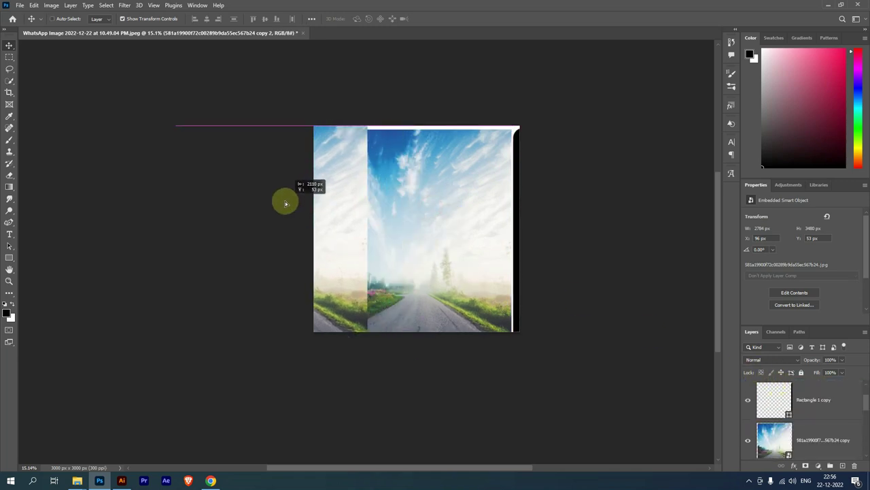
{"action": "left_click_drag", "start_coordinate": [460, 227], "coordinate": [533, 233]}
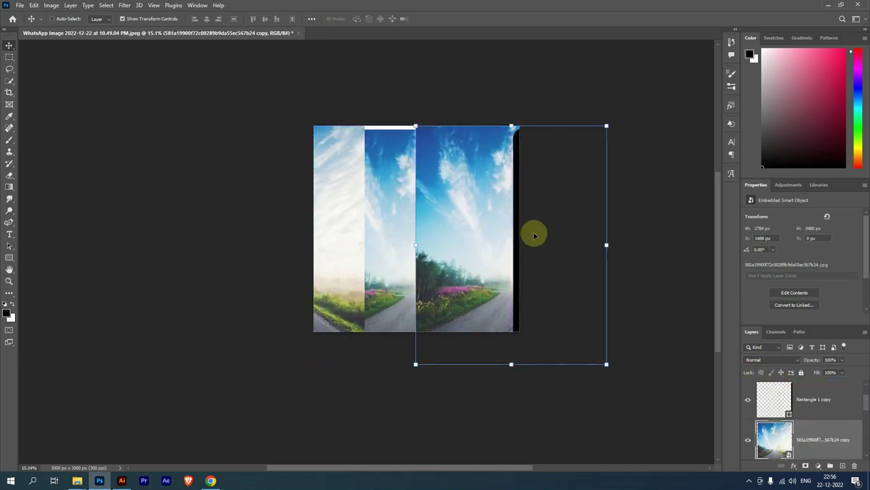
{"action": "mouse_move", "coordinate": [819, 435]}
{"action": "left_mouse_down"}
{"action": "mouse_move", "coordinate": [809, 385]}
{"action": "mouse_move", "coordinate": [813, 408]}
{"action": "left_mouse_up"}
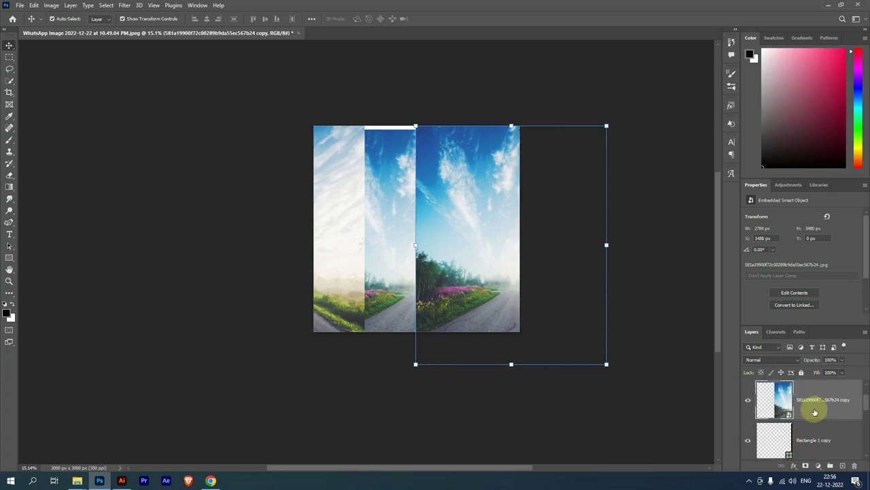
{"action": "right_click", "coordinate": [812, 408]}
{"action": "left_click", "coordinate": [782, 220]}
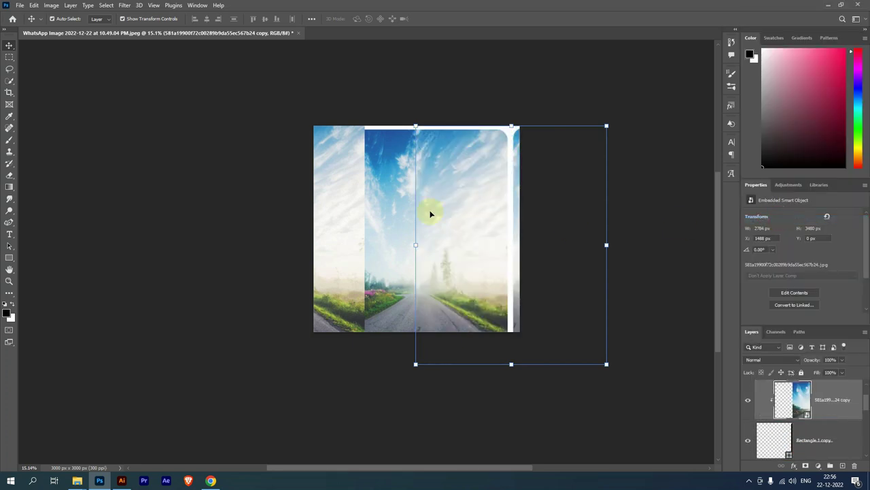
- Clip the left photo copy into the left rounded panel and review the result
{"action": "right_click", "coordinate": [836, 399]}
{"action": "left_click", "coordinate": [626, 291]}
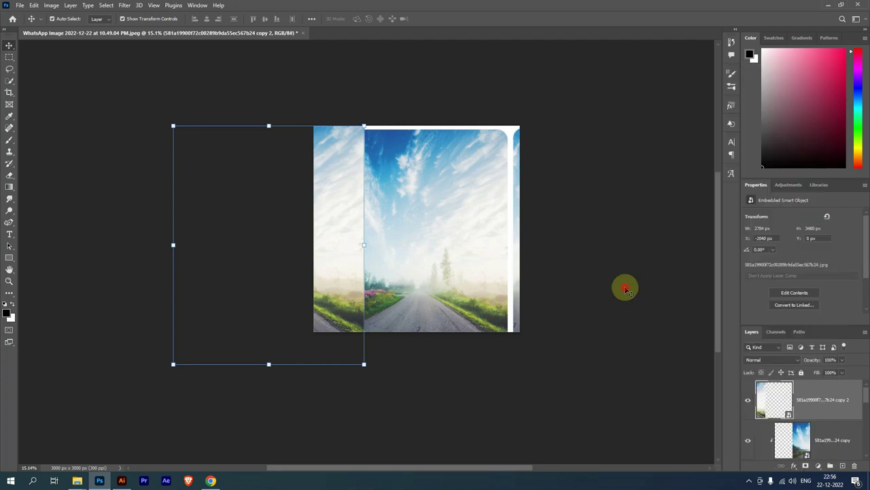
{"action": "scroll", "coordinate": [841, 412], "scroll_direction": "down", "scroll_amount": 1}
{"action": "scroll", "coordinate": [836, 409], "scroll_direction": "down", "scroll_amount": 1}
{"action": "scroll", "coordinate": [830, 408], "scroll_direction": "up", "scroll_amount": 1}
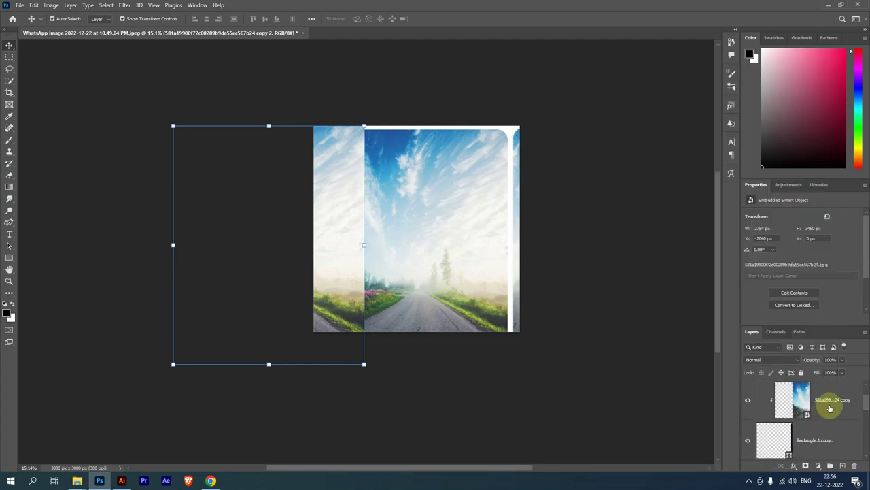
{"action": "scroll", "coordinate": [830, 412], "scroll_direction": "down", "scroll_amount": 1}
{"action": "scroll", "coordinate": [829, 420], "scroll_direction": "up", "scroll_amount": 1}
{"action": "scroll", "coordinate": [832, 412], "scroll_direction": "up", "scroll_amount": 1}
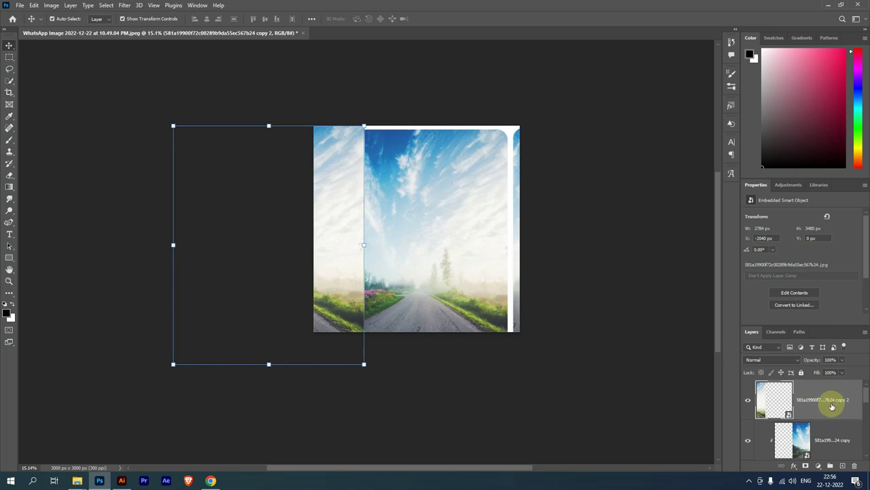
{"action": "scroll", "coordinate": [820, 435], "scroll_direction": "down", "scroll_amount": 2}
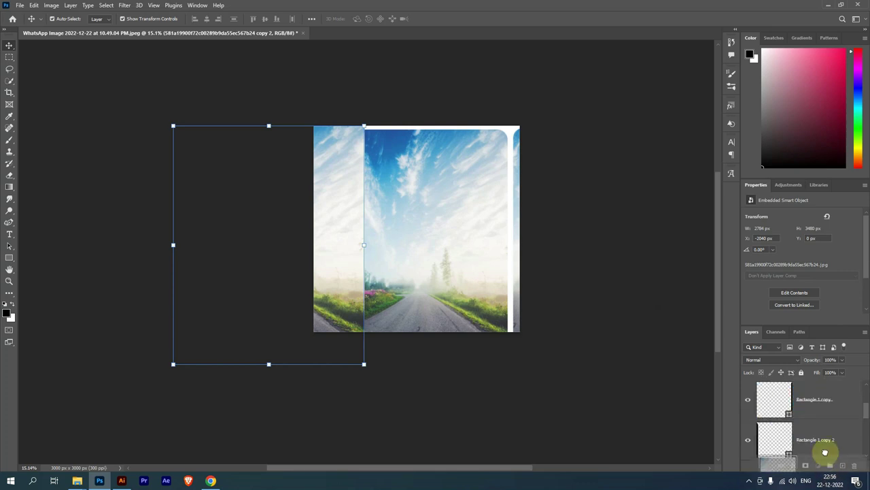
{"action": "scroll", "coordinate": [821, 403], "scroll_direction": "up", "scroll_amount": 1}
{"action": "right_click", "coordinate": [824, 401]}
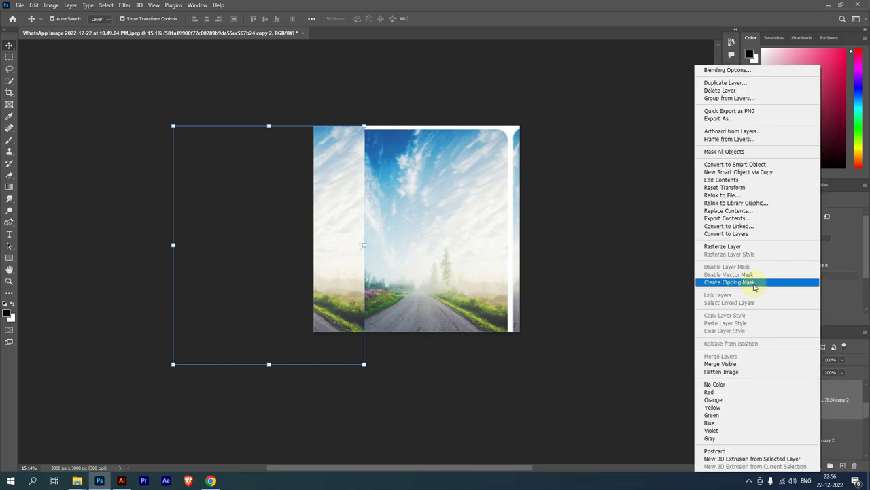
{"action": "left_click", "coordinate": [753, 284]}
{"action": "left_click", "coordinate": [564, 205]}
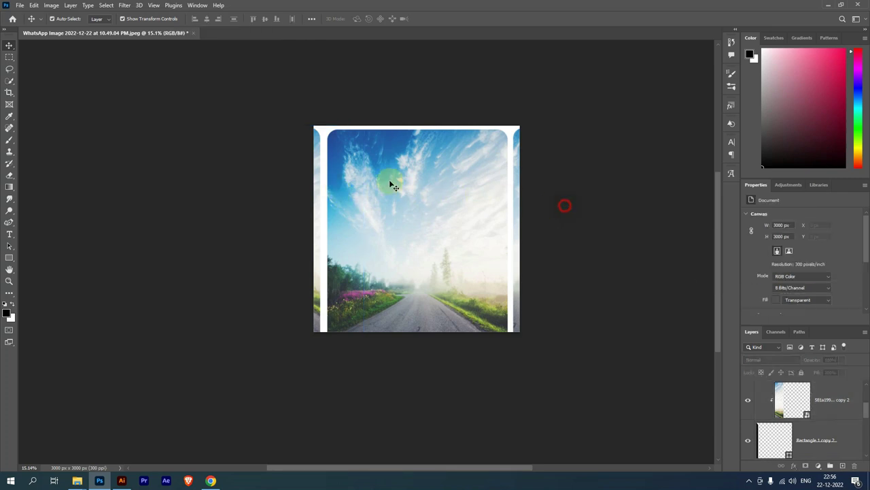
{"action": "scroll", "coordinate": [460, 185], "scroll_direction": "up", "scroll_amount": 1}
{"action": "left_click", "coordinate": [453, 172]}
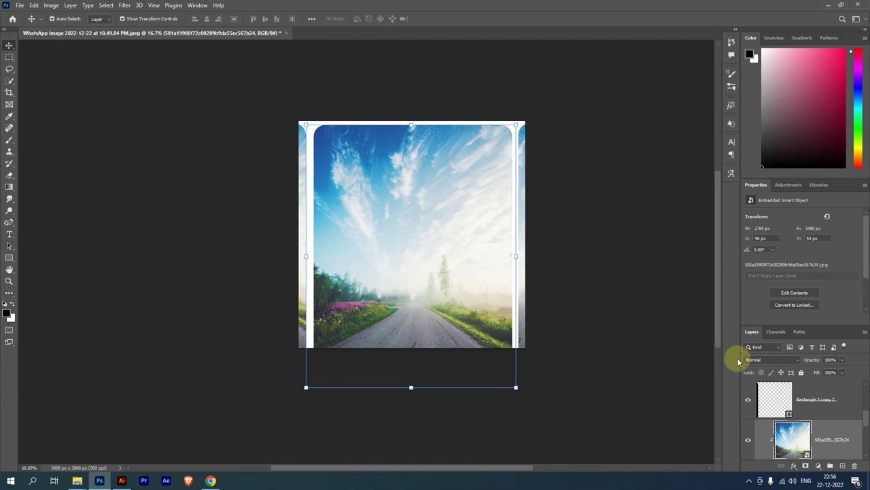
{"action": "scroll", "coordinate": [824, 433], "scroll_direction": "down", "scroll_amount": 1}
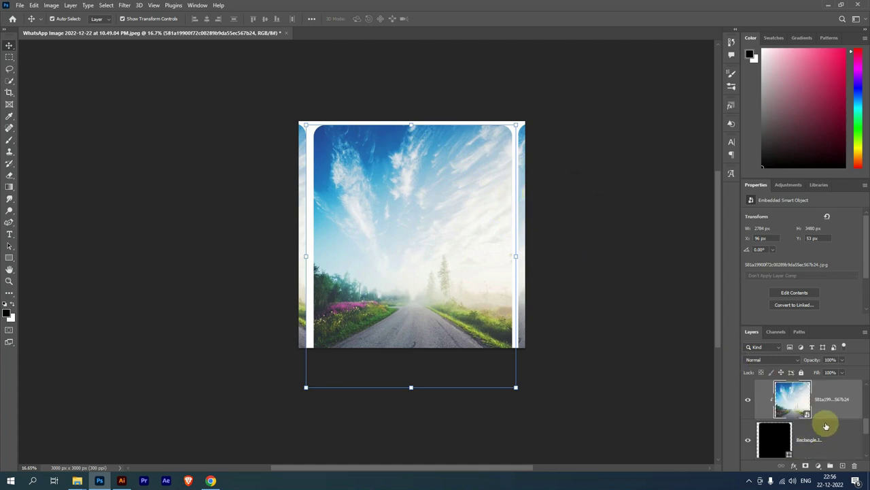
{"action": "left_click", "coordinate": [816, 440]}
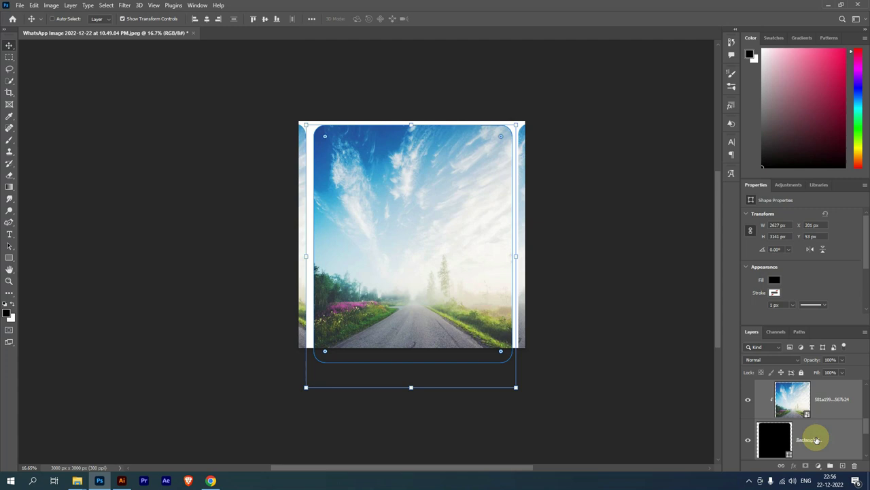
{"action": "left_click", "coordinate": [816, 406]}
{"action": "right_click", "coordinate": [820, 407]}
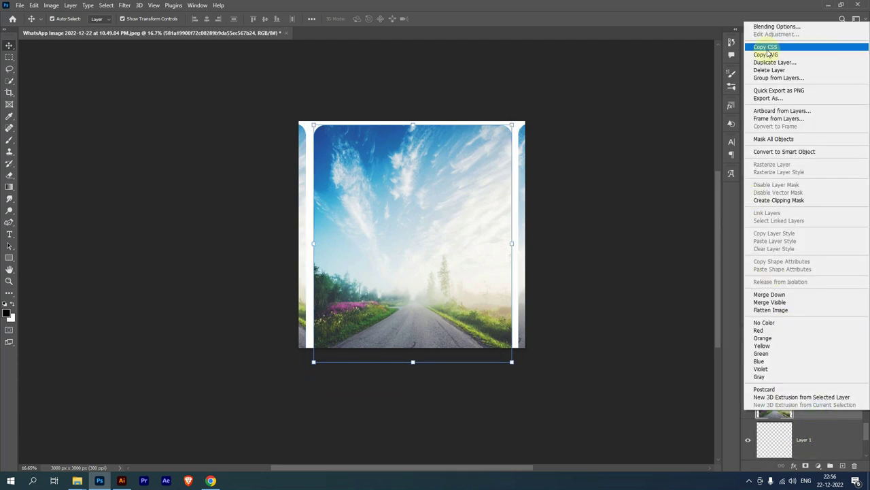
{"action": "left_click", "coordinate": [775, 26]}
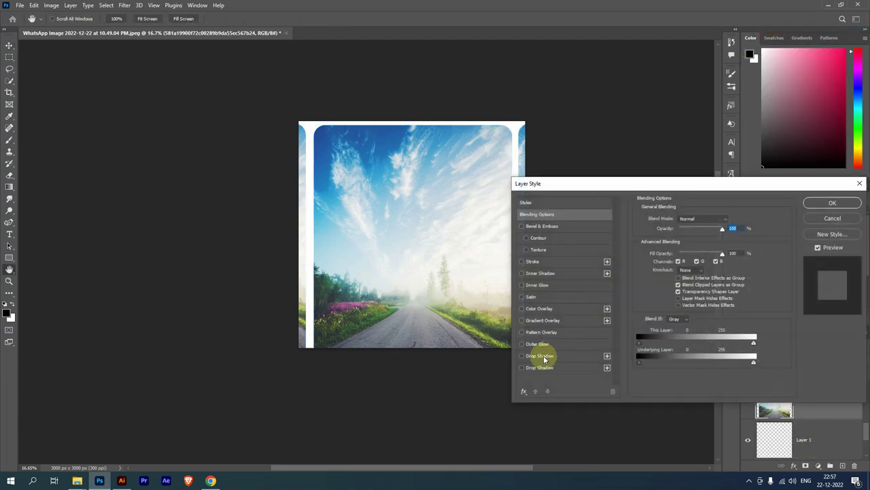
{"action": "left_click", "coordinate": [541, 356]}
{"action": "mouse_move", "coordinate": [677, 263]}
{"action": "left_mouse_down"}
{"action": "mouse_move", "coordinate": [689, 261]}
{"action": "mouse_move", "coordinate": [679, 261]}
{"action": "mouse_move", "coordinate": [687, 280]}
{"action": "left_mouse_up"}
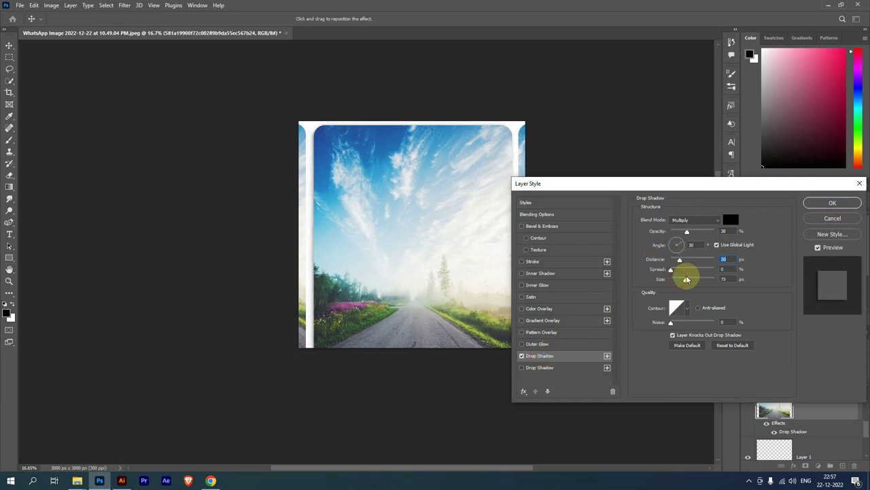
{"action": "left_click_drag", "start_coordinate": [700, 231], "coordinate": [699, 231]}
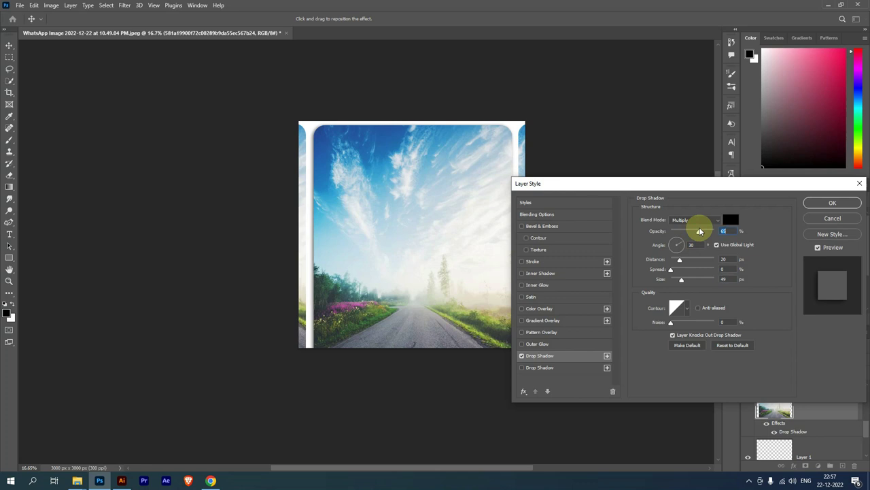
{"action": "left_click", "coordinate": [834, 219]}
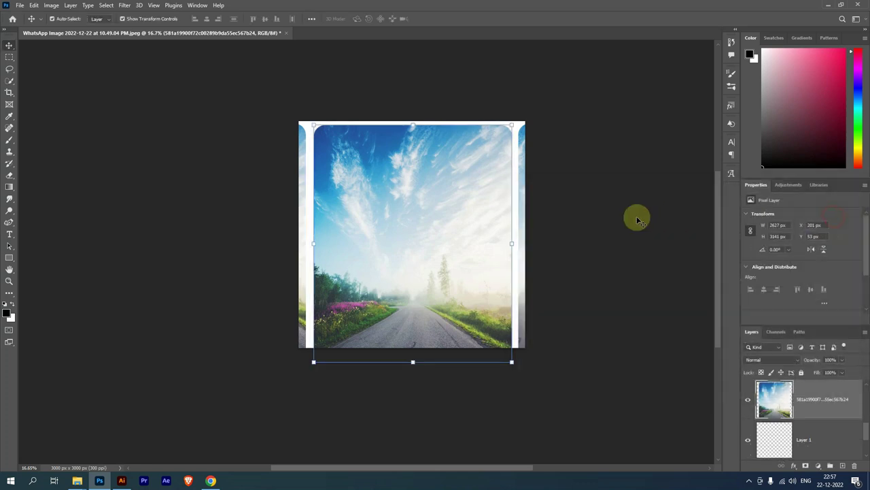
{"action": "left_click", "coordinate": [615, 211]}
- Draw a rectangle across the lower poster and try a black-to-transparent gradient on its stroke
{"action": "left_click", "coordinate": [10, 258]}
{"action": "left_click_drag", "start_coordinate": [281, 247], "coordinate": [537, 349]}
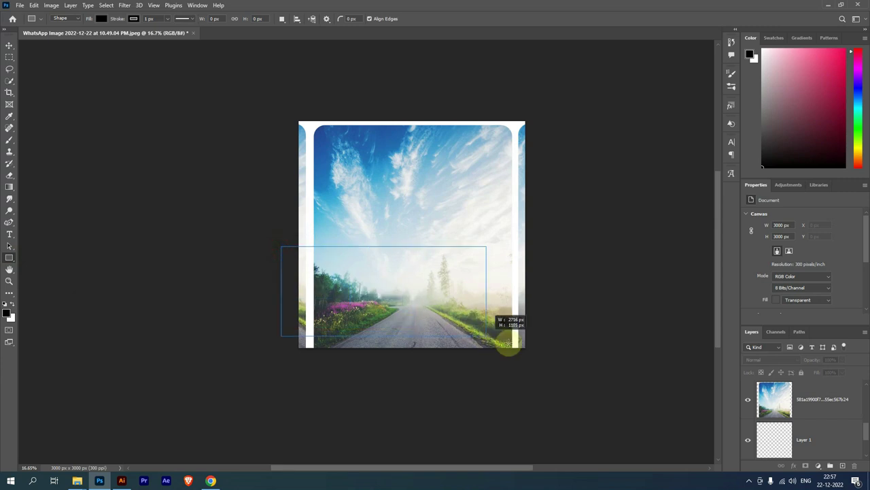
{"action": "left_click", "coordinate": [774, 292]}
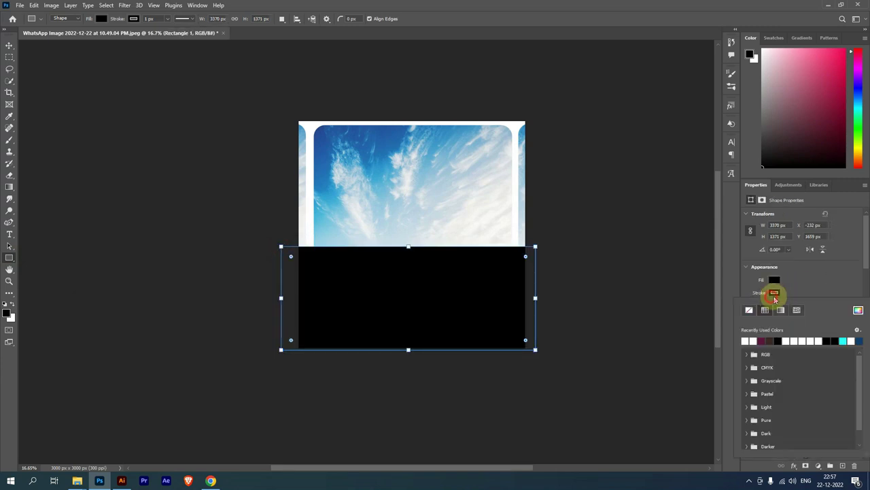
{"action": "left_click", "coordinate": [781, 311]}
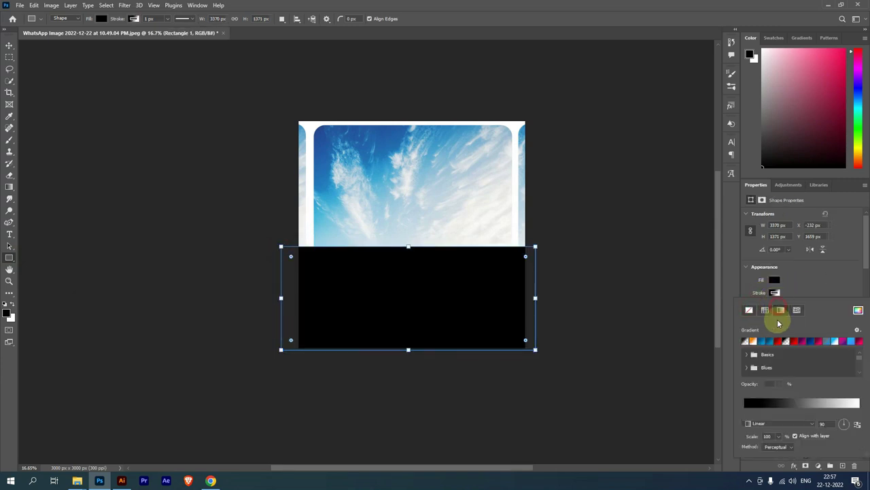
{"action": "left_click", "coordinate": [748, 341]}
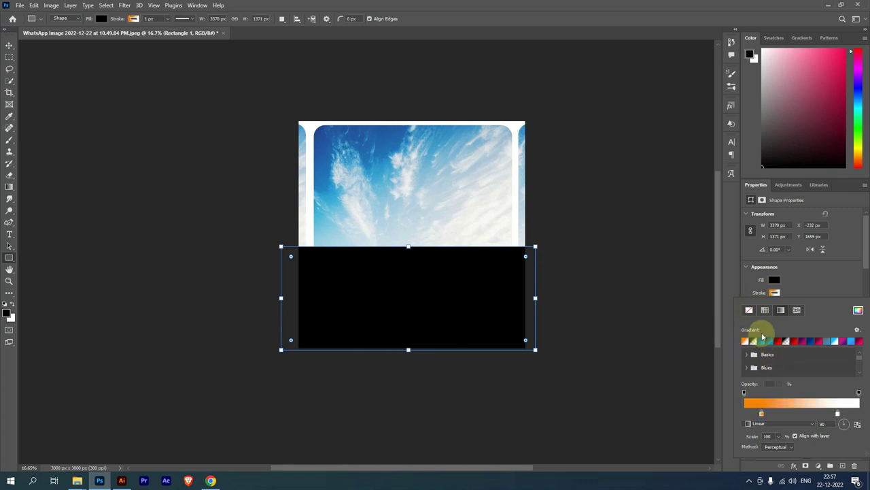
{"action": "left_click", "coordinate": [755, 340]}
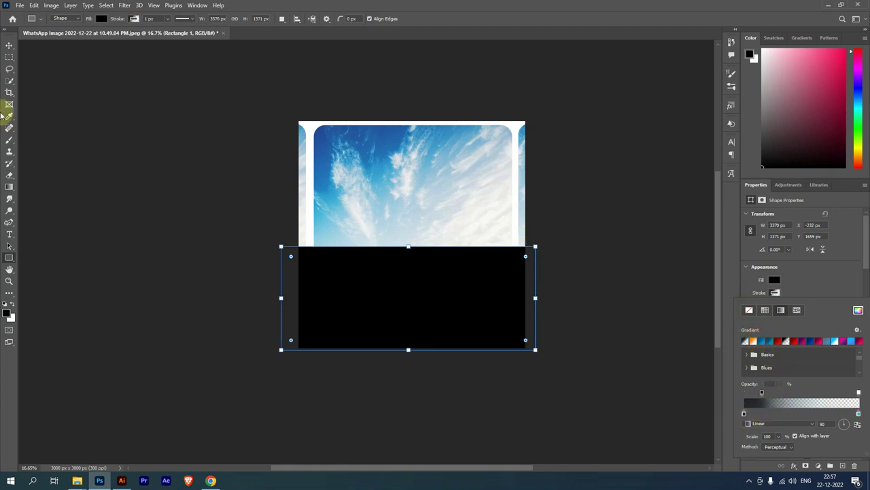
{"action": "left_click", "coordinate": [8, 45]}
{"action": "left_click_drag", "start_coordinate": [486, 262], "coordinate": [470, 282]}
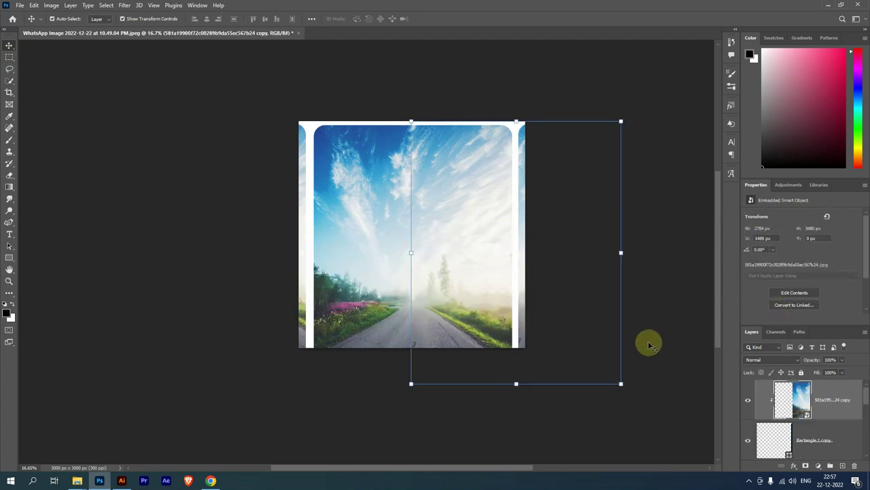
{"action": "left_click", "coordinate": [649, 345]}
- Redraw the rectangle with no outline and a black-to-transparent gradient fill, stretched upward over the photo
{"action": "left_click", "coordinate": [10, 259]}
{"action": "left_click_drag", "start_coordinate": [274, 243], "coordinate": [553, 359]}
{"action": "left_click", "coordinate": [777, 293]}
{"action": "left_click", "coordinate": [749, 310]}
{"action": "left_click", "coordinate": [774, 280]}
{"action": "left_click", "coordinate": [780, 300]}
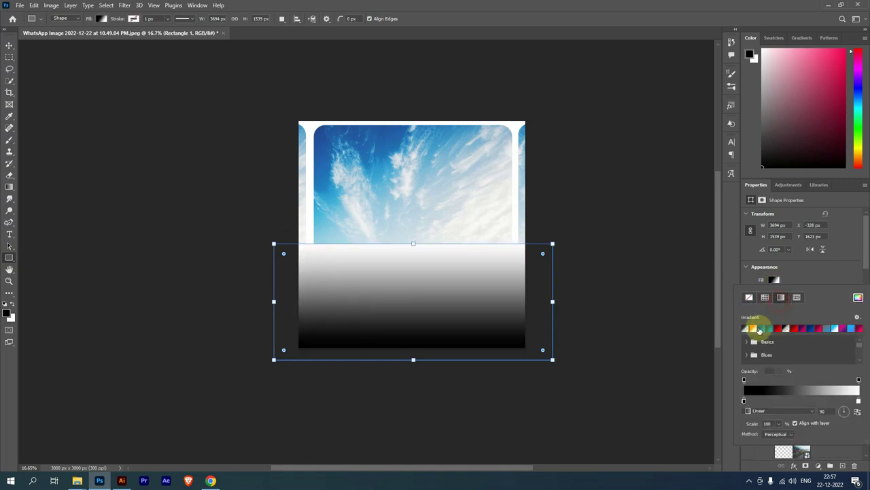
{"action": "left_click", "coordinate": [741, 329]}
{"action": "left_click", "coordinate": [9, 48]}
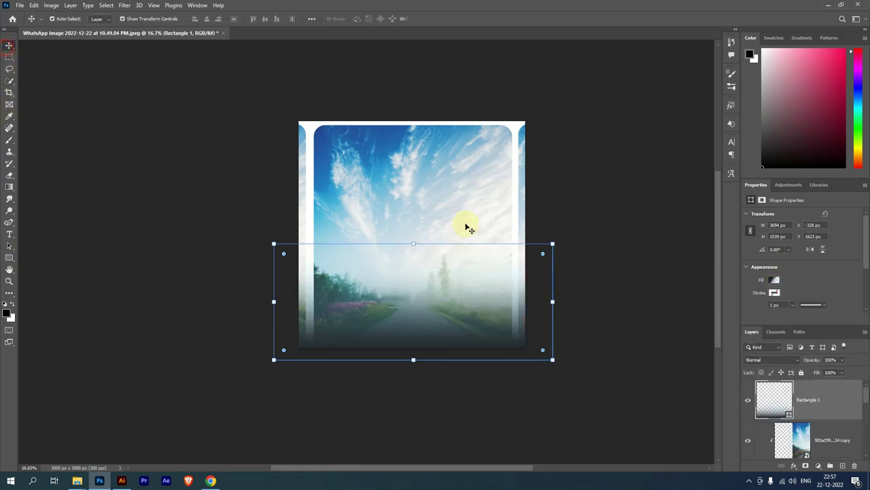
{"action": "left_click_drag", "start_coordinate": [411, 240], "coordinate": [413, 192]}
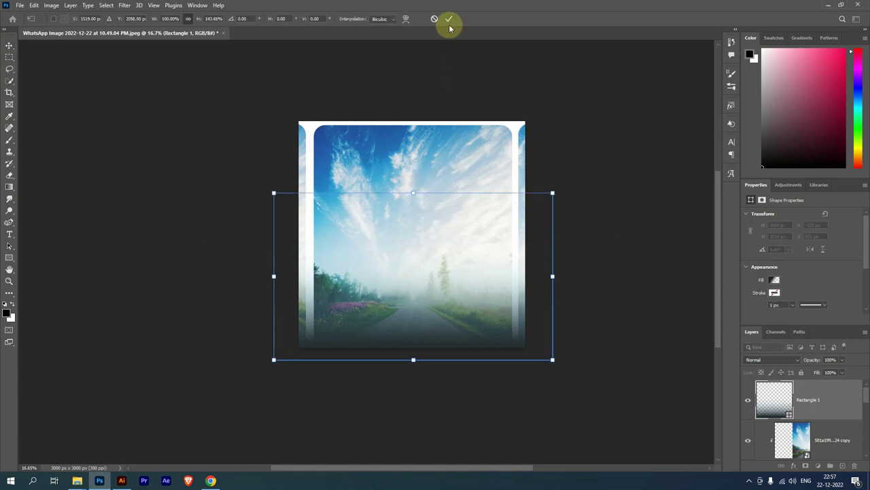
{"action": "left_click", "coordinate": [643, 249]}
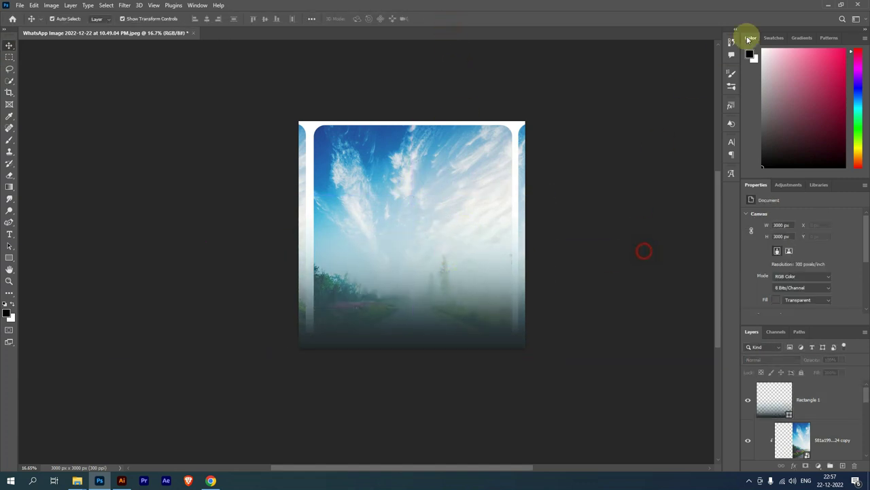
- Open the actress cutouts folder in Downloads and drag ranu gfx new actres png (10) into the poster
{"action": "left_click", "coordinate": [827, 7]}
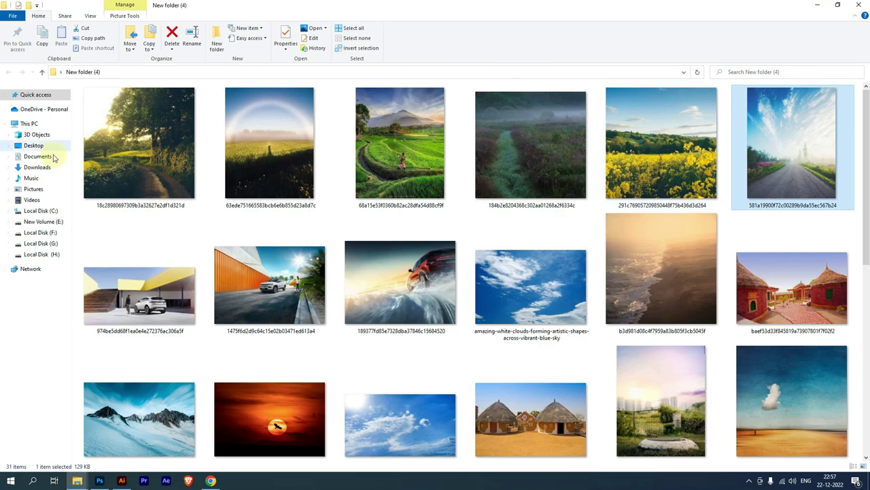
{"action": "left_click", "coordinate": [37, 168]}
{"action": "scroll", "coordinate": [204, 272], "scroll_direction": "down", "scroll_amount": 5}
{"action": "left_click", "coordinate": [152, 282]}
{"action": "double_click", "coordinate": [153, 282]}
{"action": "mouse_move", "coordinate": [795, 340]}
{"action": "left_mouse_down"}
{"action": "mouse_move", "coordinate": [97, 484]}
{"action": "mouse_move", "coordinate": [422, 230]}
{"action": "left_mouse_up"}
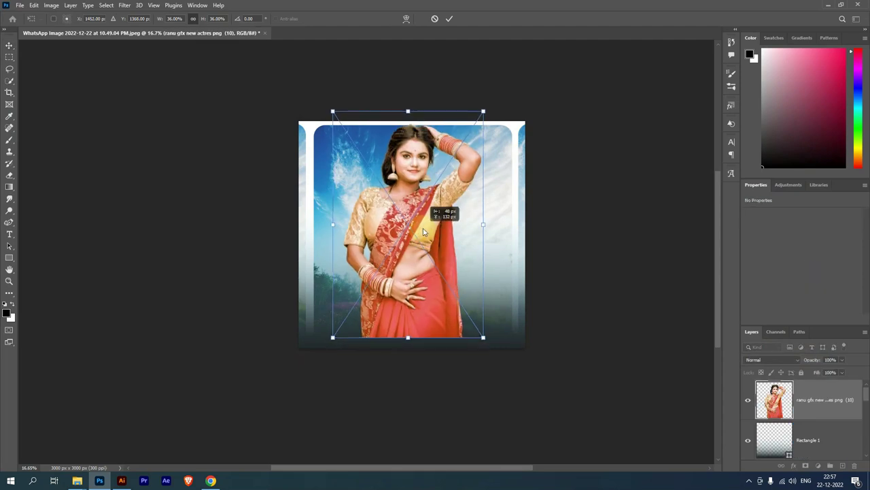
- Place the actress cutout below the gradient layer, enlarged and shifted slightly right
{"action": "left_click_drag", "start_coordinate": [407, 335], "coordinate": [404, 338]}
{"action": "left_click", "coordinate": [450, 18]}
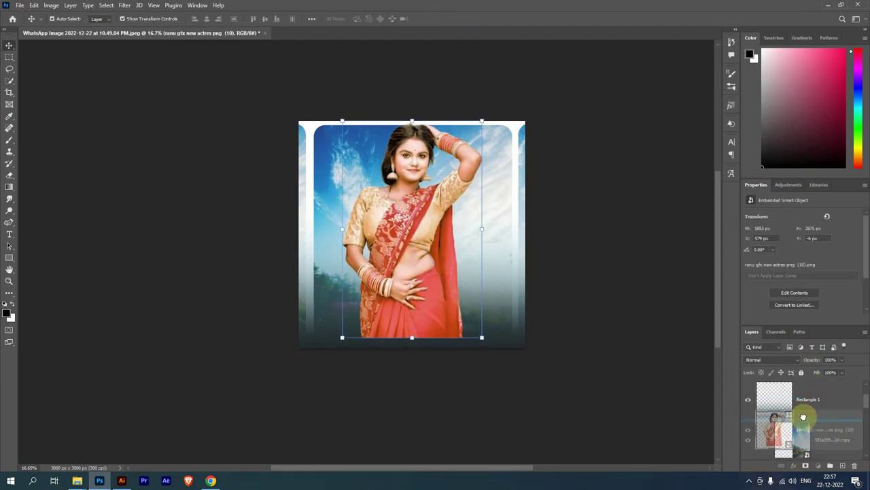
{"action": "left_click_drag", "start_coordinate": [819, 390], "coordinate": [810, 435]}
{"action": "left_click_drag", "start_coordinate": [412, 336], "coordinate": [408, 356]}
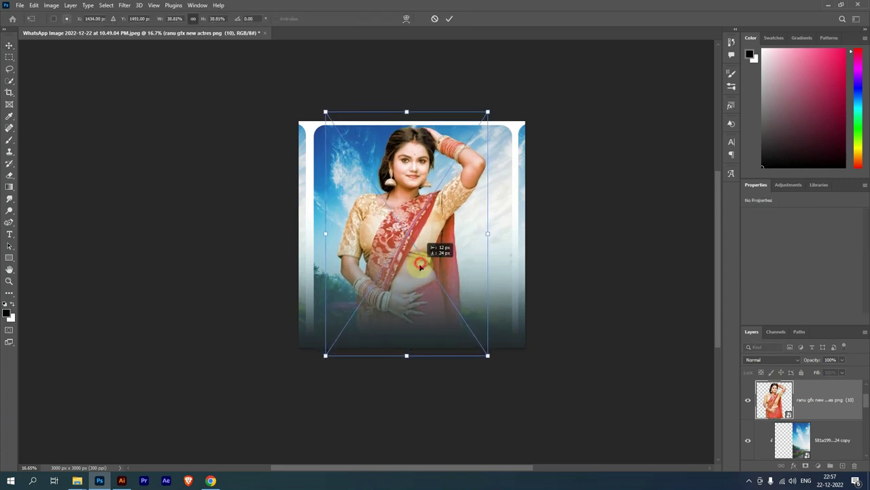
{"action": "left_click_drag", "start_coordinate": [455, 151], "coordinate": [482, 151]}
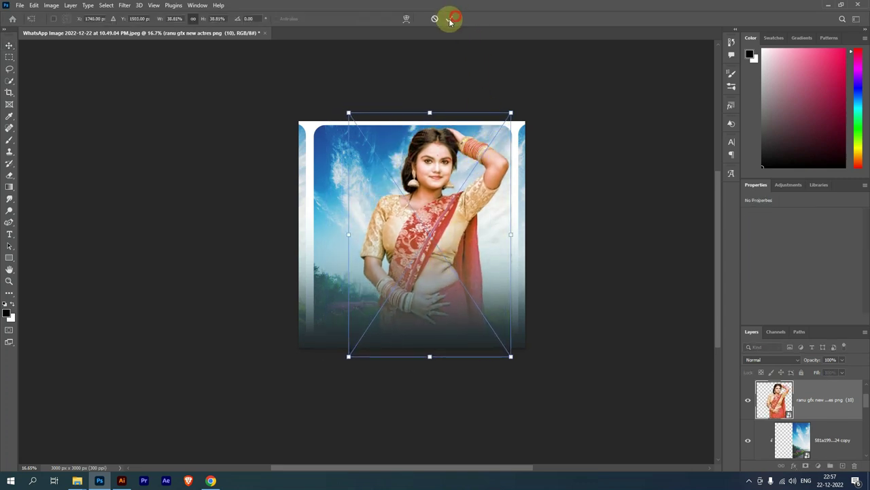
{"action": "left_click", "coordinate": [242, 445]}
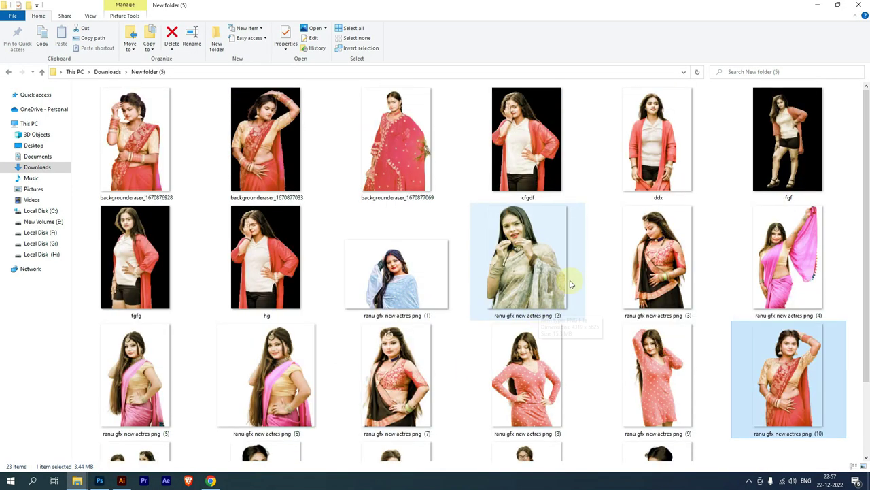
{"action": "mouse_move", "coordinate": [136, 116]}
{"action": "left_mouse_down"}
{"action": "mouse_move", "coordinate": [121, 478]}
{"action": "mouse_move", "coordinate": [345, 252]}
{"action": "left_mouse_up"}
{"action": "left_click", "coordinate": [449, 18]}
{"action": "mouse_move", "coordinate": [77, 480]}
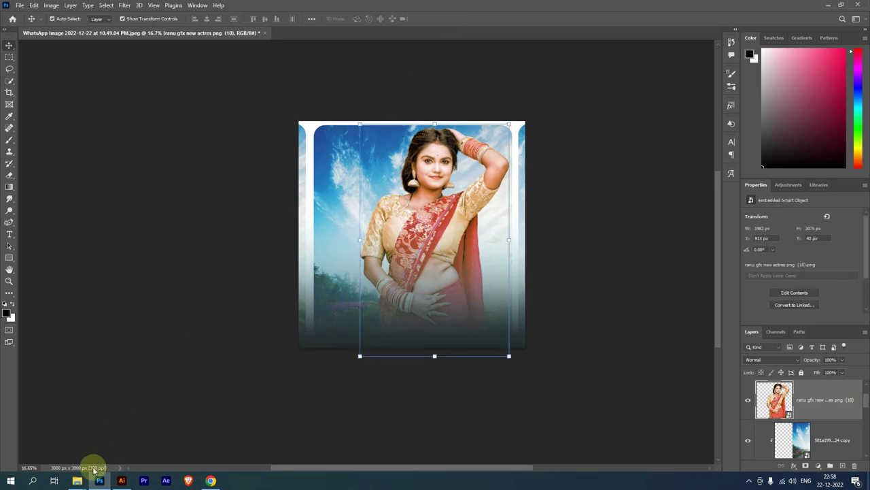
{"action": "left_click", "coordinate": [195, 443]}
{"action": "mouse_move", "coordinate": [139, 116]}
{"action": "left_mouse_down"}
{"action": "mouse_move", "coordinate": [107, 485]}
{"action": "mouse_move", "coordinate": [356, 281]}
{"action": "mouse_move", "coordinate": [381, 231]}
{"action": "left_mouse_up"}
{"action": "left_click", "coordinate": [449, 18]}
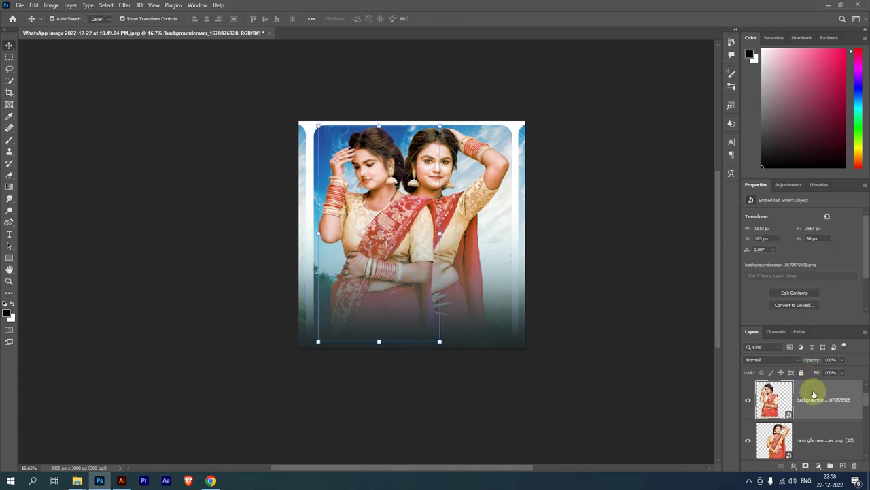
{"action": "left_click_drag", "start_coordinate": [807, 398], "coordinate": [809, 442]}
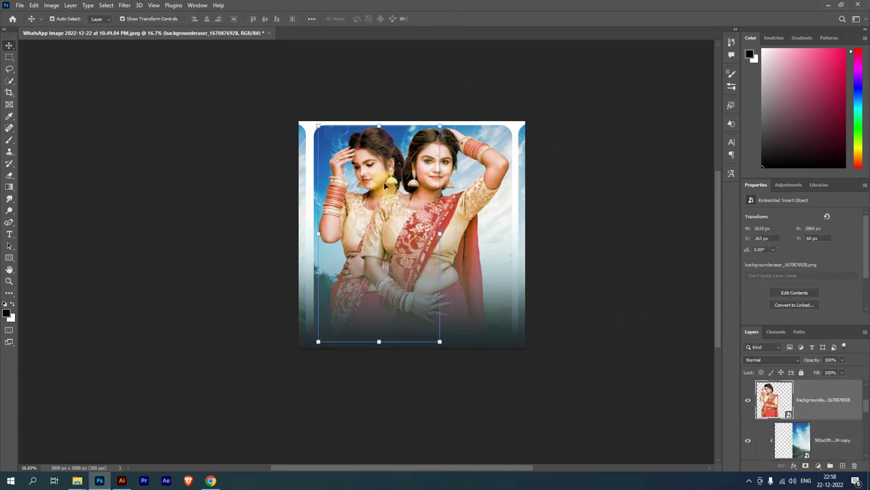
{"action": "left_click_drag", "start_coordinate": [418, 178], "coordinate": [421, 181]}
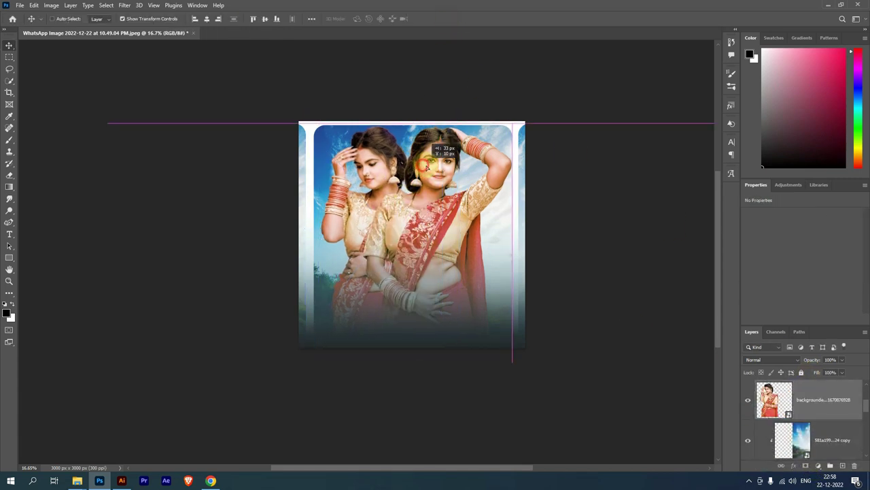
{"action": "left_click", "coordinate": [561, 202]}
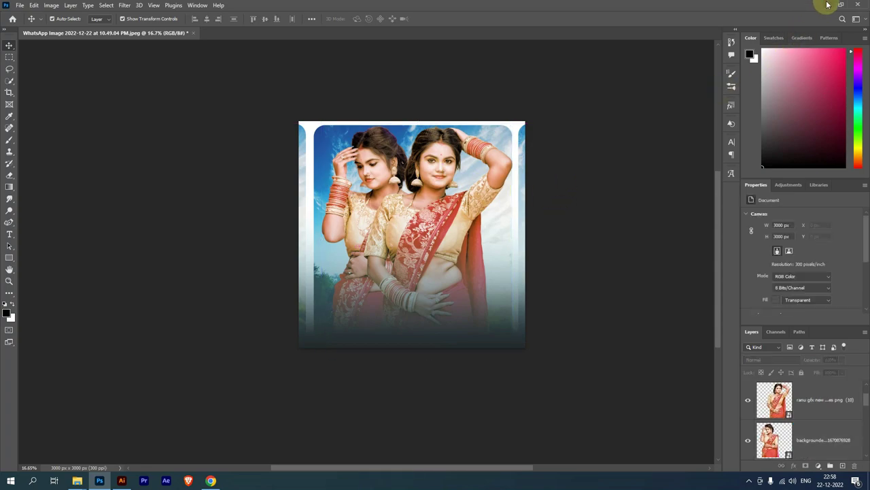
{"action": "left_click", "coordinate": [828, 5]}
{"action": "key", "text": "super+d"}
- Place vchf.png title artwork at about 67% on the poster's lower right, then minimize Photoshop
{"action": "mouse_move", "coordinate": [81, 109]}
{"action": "left_mouse_down"}
{"action": "mouse_move", "coordinate": [116, 449]}
{"action": "mouse_move", "coordinate": [447, 231]}
{"action": "left_mouse_up"}
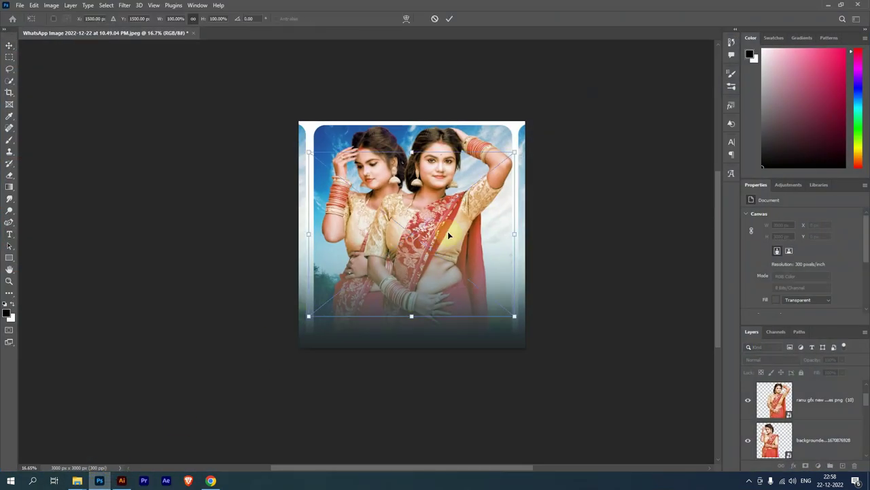
{"action": "mouse_move", "coordinate": [523, 198]}
{"action": "left_mouse_down"}
{"action": "mouse_move", "coordinate": [478, 235]}
{"action": "mouse_move", "coordinate": [507, 249]}
{"action": "mouse_move", "coordinate": [501, 254]}
{"action": "left_mouse_up"}
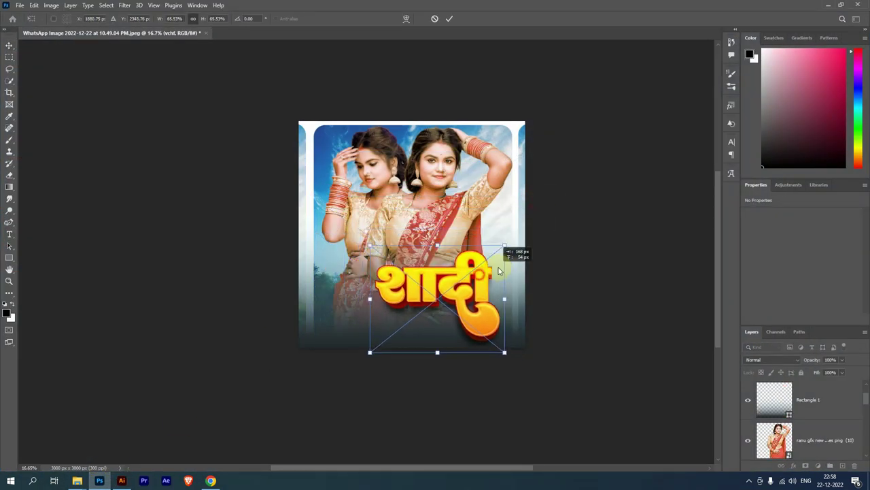
{"action": "left_click_drag", "start_coordinate": [519, 325], "coordinate": [519, 345]}
{"action": "left_click", "coordinate": [448, 18]}
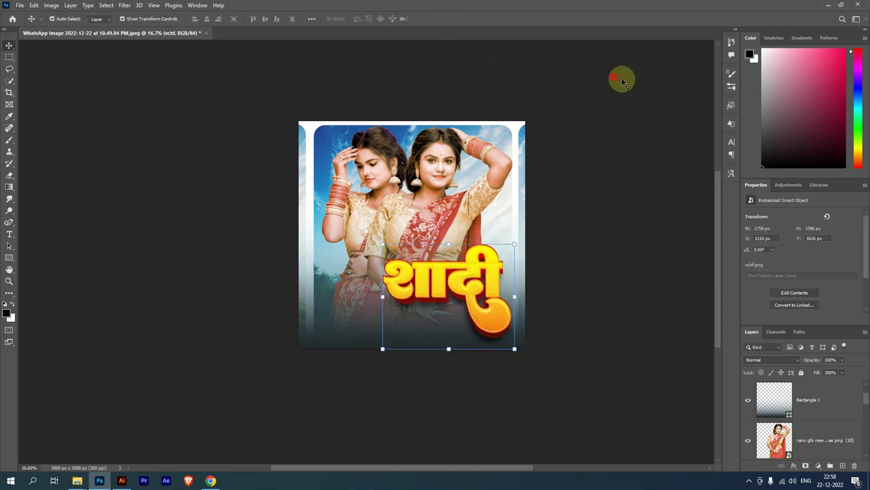
{"action": "left_click", "coordinate": [827, 5]}
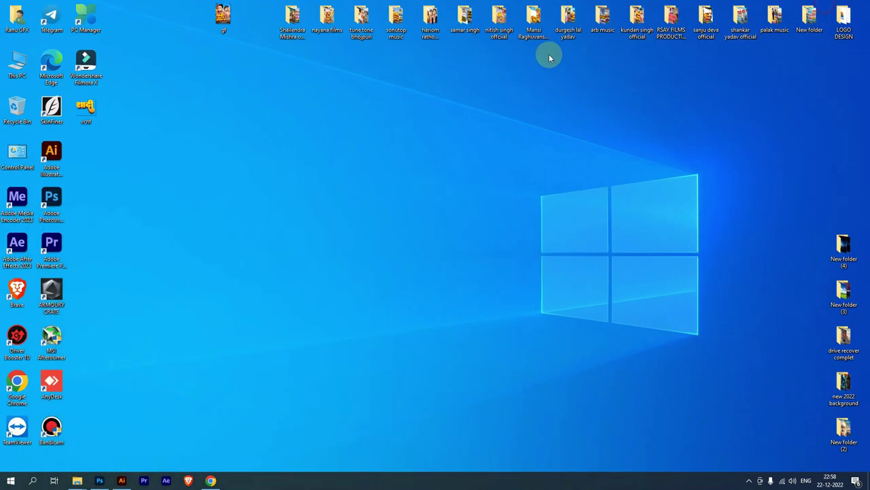
- Open the earlier song posters folder and drop the vcff file into Photoshop as a second document
{"action": "double_click", "coordinate": [637, 19]}
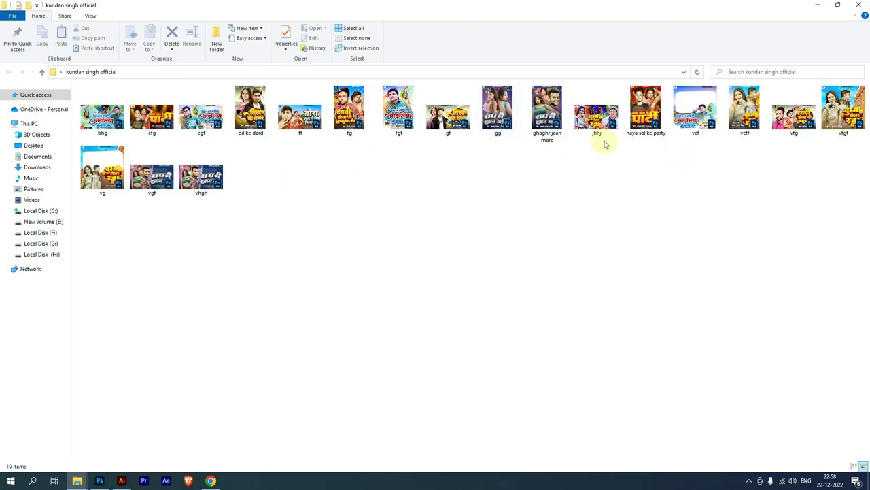
{"action": "left_click_drag", "start_coordinate": [741, 112], "coordinate": [126, 482]}
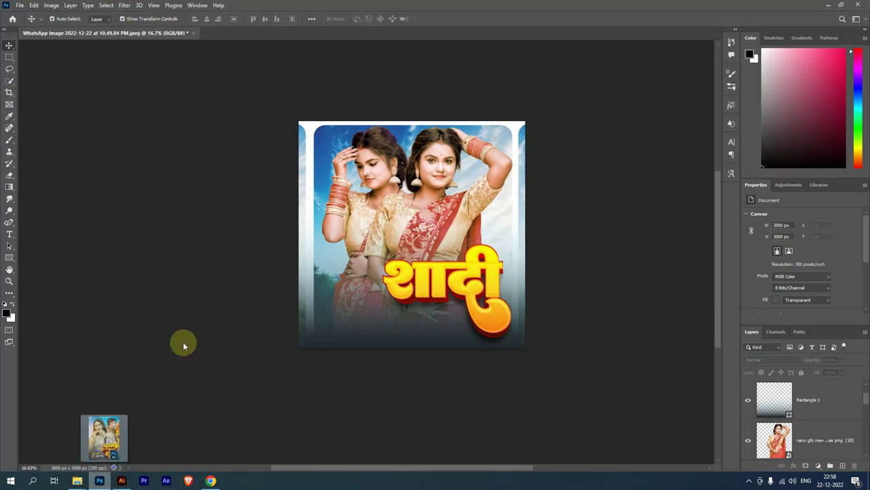
{"action": "left_click_drag", "start_coordinate": [125, 482], "coordinate": [427, 26]}
{"action": "scroll", "coordinate": [395, 357], "scroll_direction": "up", "scroll_amount": 4}
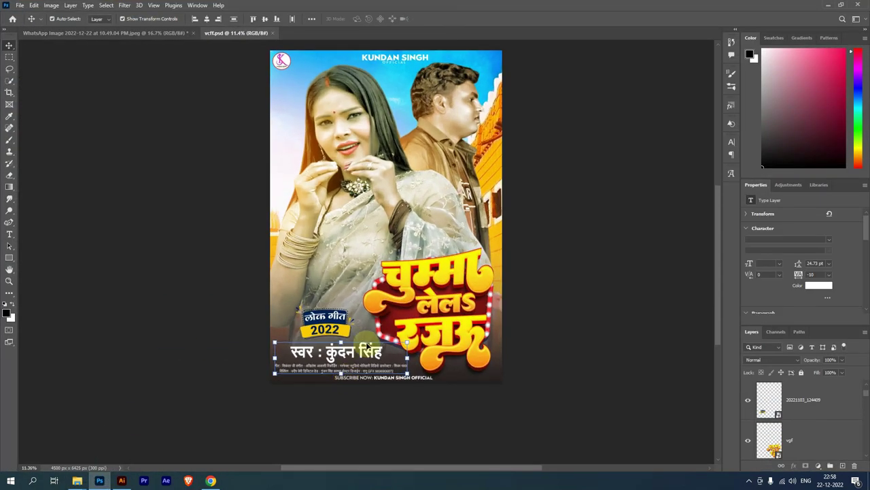
- Copy the singer credits block from vcff onto the शादी poster and shrink it to fit
{"action": "left_click_drag", "start_coordinate": [394, 358], "coordinate": [389, 360]}
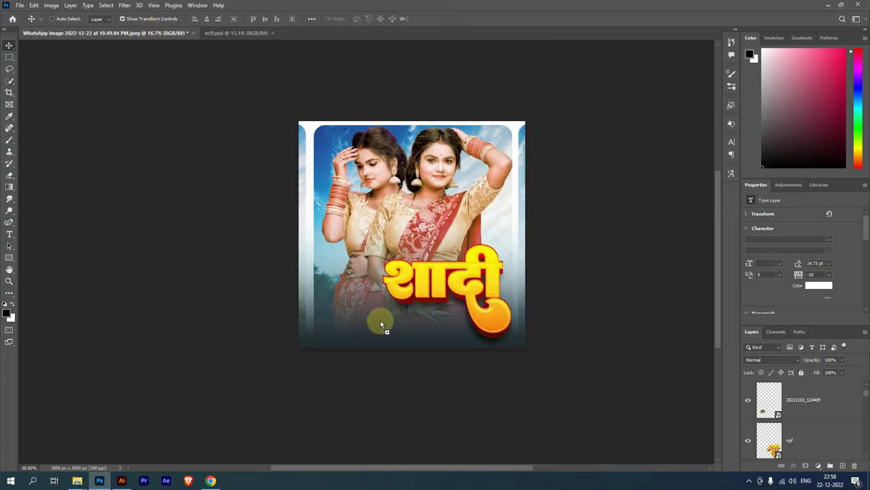
{"action": "left_click_drag", "start_coordinate": [153, 32], "coordinate": [381, 320]}
{"action": "key", "text": "ctrl+t"}
{"action": "left_click_drag", "start_coordinate": [482, 321], "coordinate": [449, 326]}
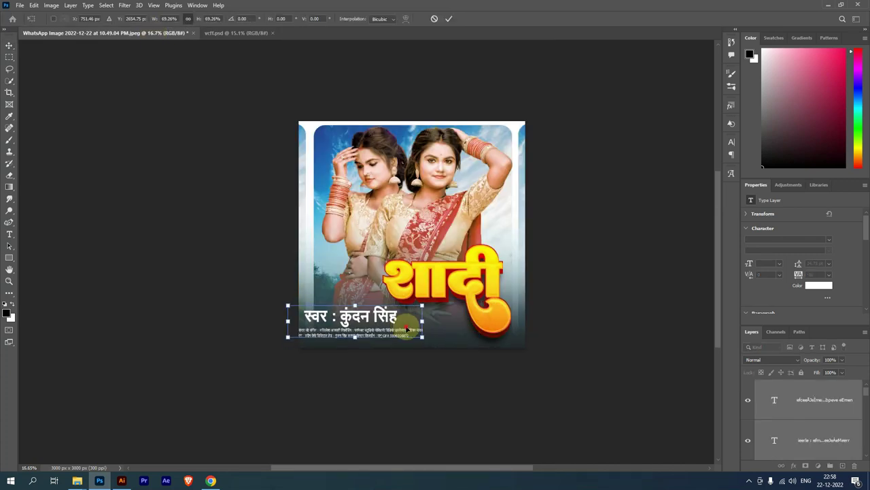
{"action": "left_click", "coordinate": [448, 19]}
- Bring over the KUNDAN SINGH OFFICIAL round logo and move it to the poster's top-left corner
{"action": "left_click", "coordinate": [236, 33]}
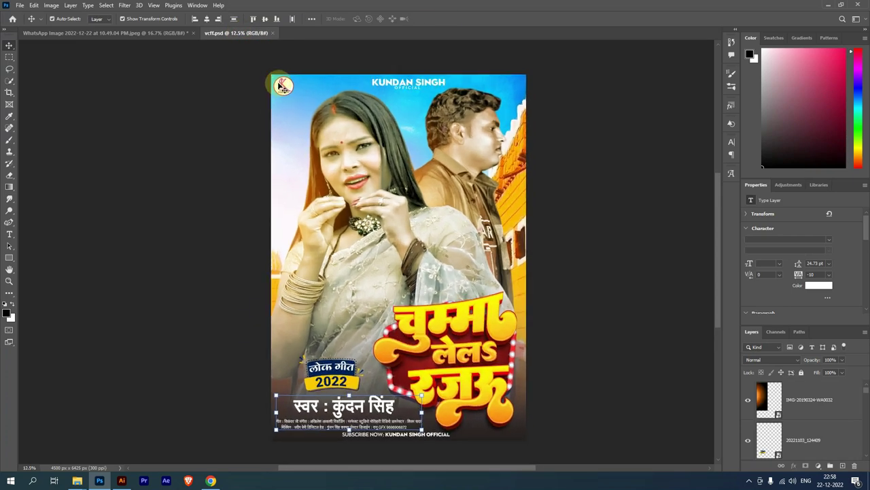
{"action": "scroll", "coordinate": [275, 85], "scroll_direction": "up", "scroll_amount": 1}
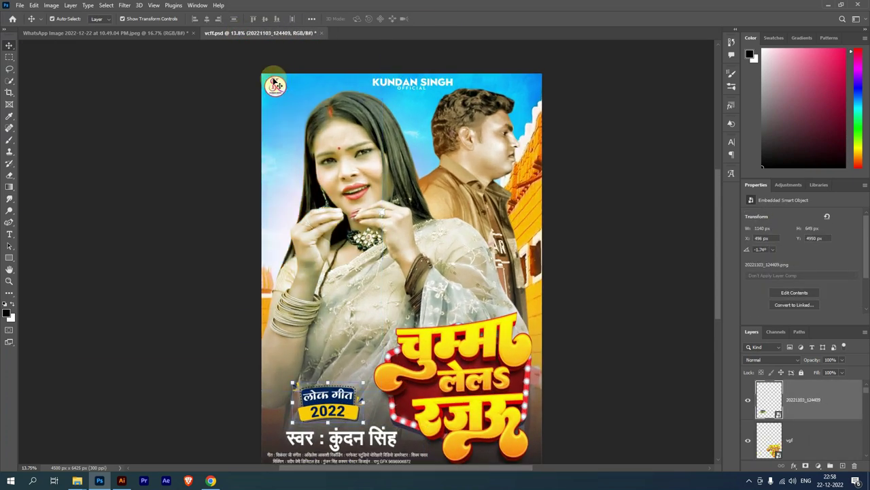
{"action": "left_click", "coordinate": [276, 85]}
{"action": "scroll", "coordinate": [398, 87], "scroll_direction": "up", "scroll_amount": 1}
{"action": "scroll", "coordinate": [412, 86], "scroll_direction": "up", "scroll_amount": 1}
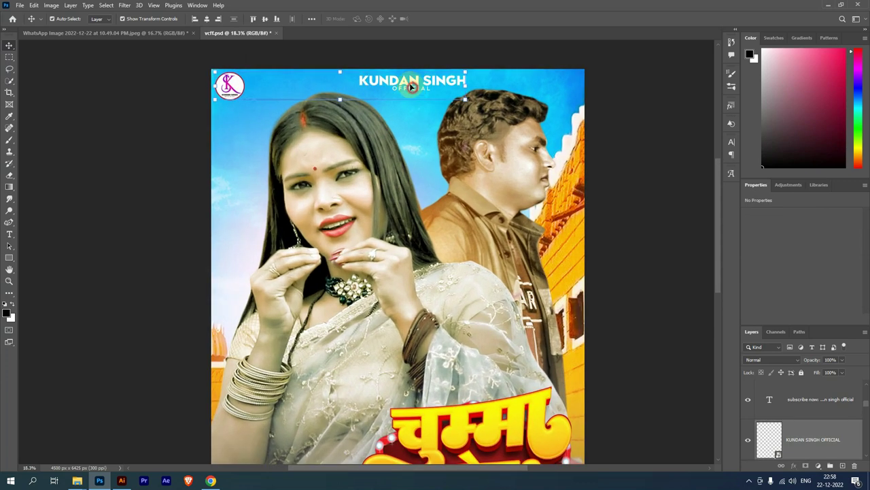
{"action": "left_click", "coordinate": [140, 34]}
{"action": "left_click", "coordinate": [406, 142]}
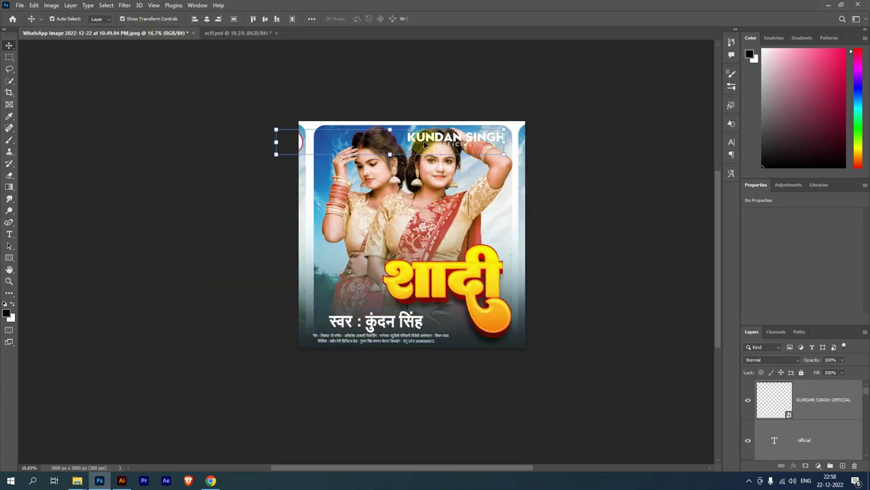
{"action": "key", "text": "ctrl+t"}
{"action": "left_click_drag", "start_coordinate": [500, 139], "coordinate": [444, 136]}
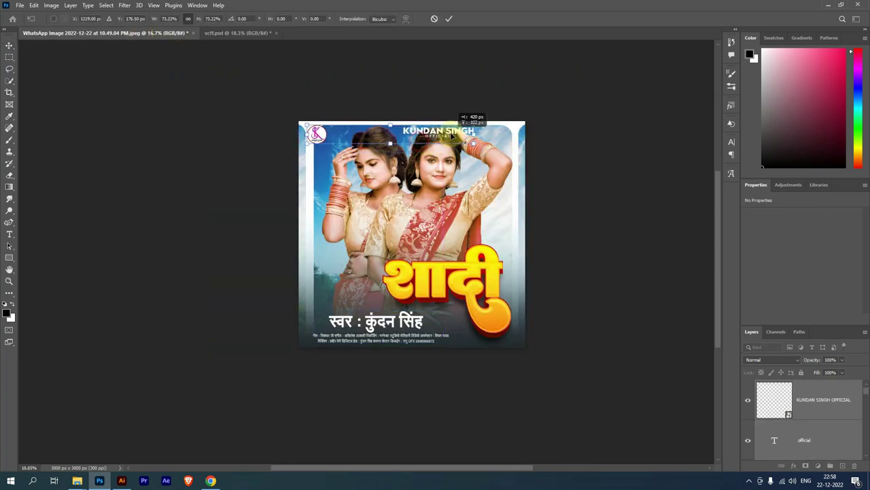
{"action": "left_click", "coordinate": [448, 18]}
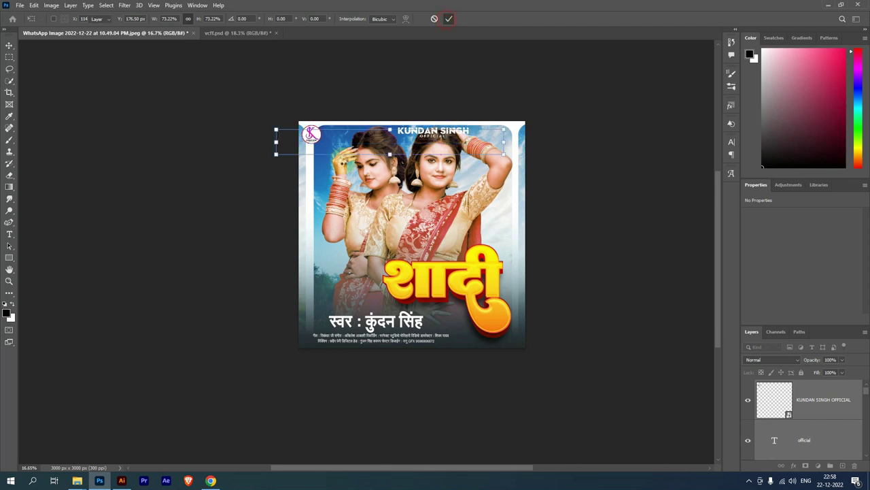
{"action": "scroll", "coordinate": [452, 133], "scroll_direction": "up", "scroll_amount": 1}
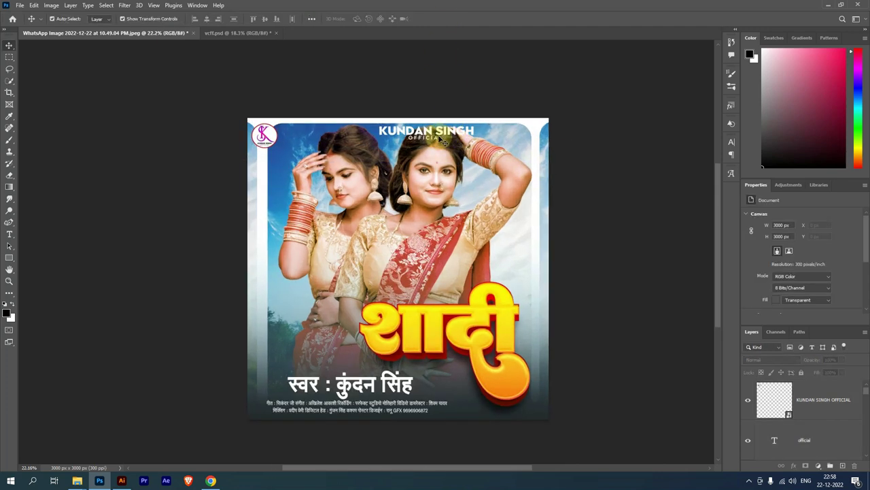
- Nudge the logo about 90 px right, refresh the desktop, and return to Photoshop
{"action": "left_click", "coordinate": [428, 136]}
{"action": "mouse_move", "coordinate": [469, 132]}
{"action": "left_mouse_down"}
{"action": "mouse_move", "coordinate": [525, 131]}
{"action": "mouse_move", "coordinate": [504, 135]}
{"action": "left_mouse_up"}
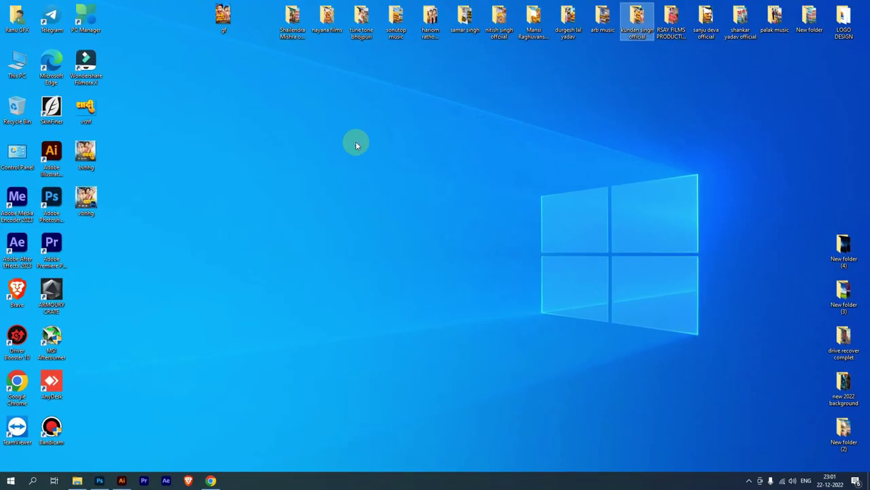
{"action": "right_click", "coordinate": [355, 141]}
{"action": "left_click", "coordinate": [380, 169]}
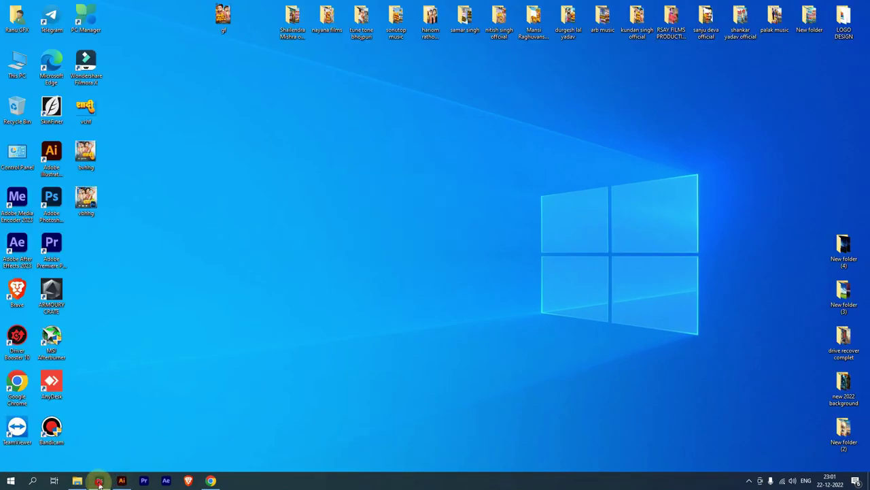
{"action": "left_click", "coordinate": [99, 480]}
{"action": "scroll", "coordinate": [411, 196], "scroll_direction": "up", "scroll_amount": 1}
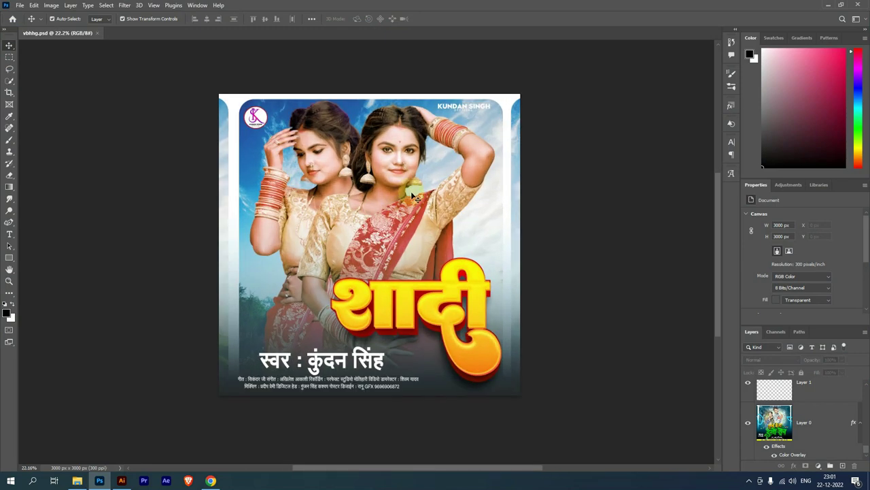
{"action": "scroll", "coordinate": [413, 196], "scroll_direction": "down", "scroll_amount": 1}
{"action": "left_click", "coordinate": [413, 219]}
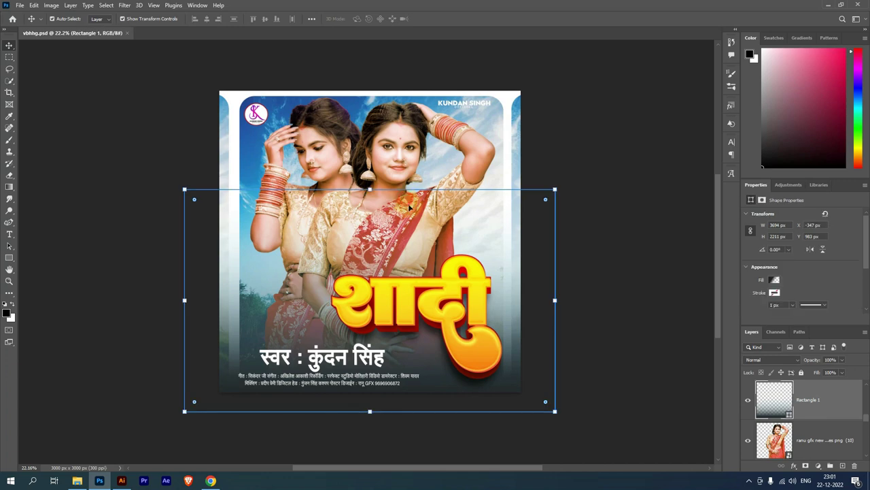
{"action": "left_click", "coordinate": [543, 122]}
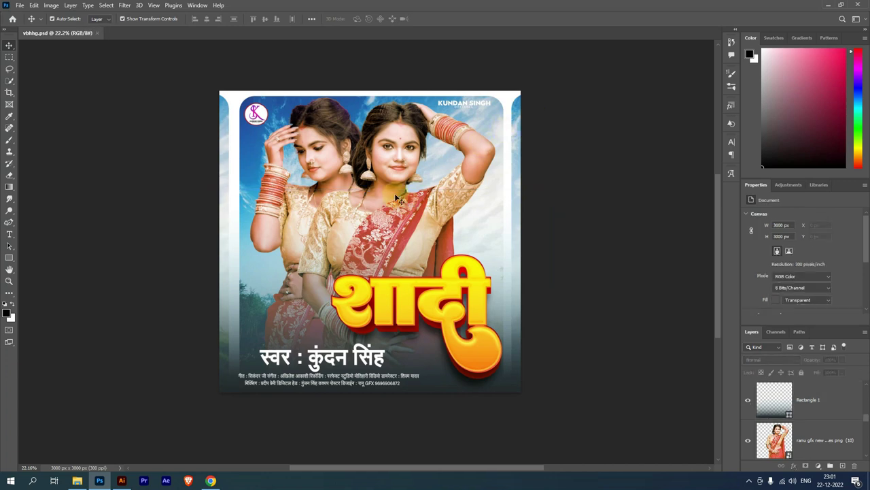
{"action": "scroll", "coordinate": [428, 181], "scroll_direction": "up", "scroll_amount": 1}
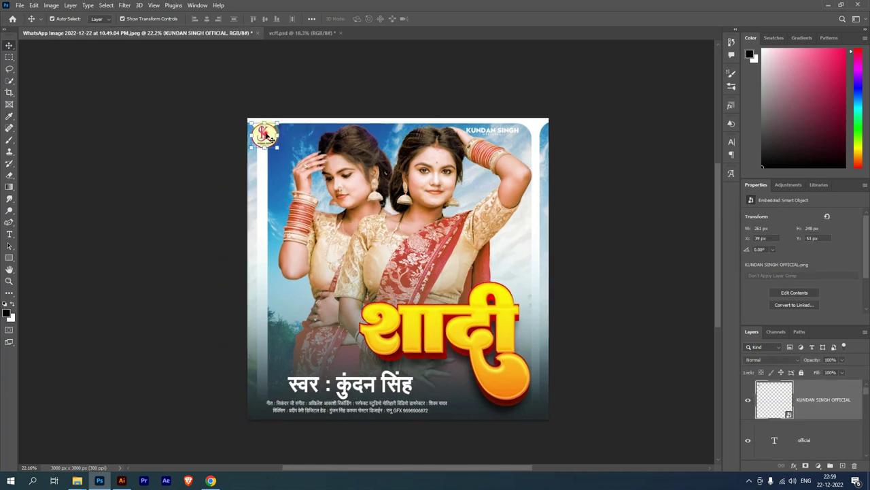
- Enlarge the K logo slightly and zoom out to view the whole poster
{"action": "left_click_drag", "start_coordinate": [299, 155], "coordinate": [300, 160]}
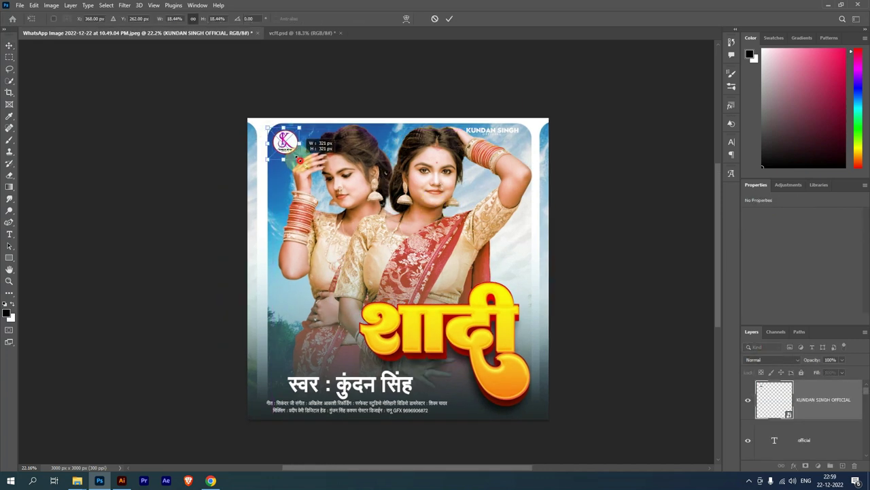
{"action": "left_click", "coordinate": [449, 18]}
{"action": "key", "text": "ctrl+minus"}
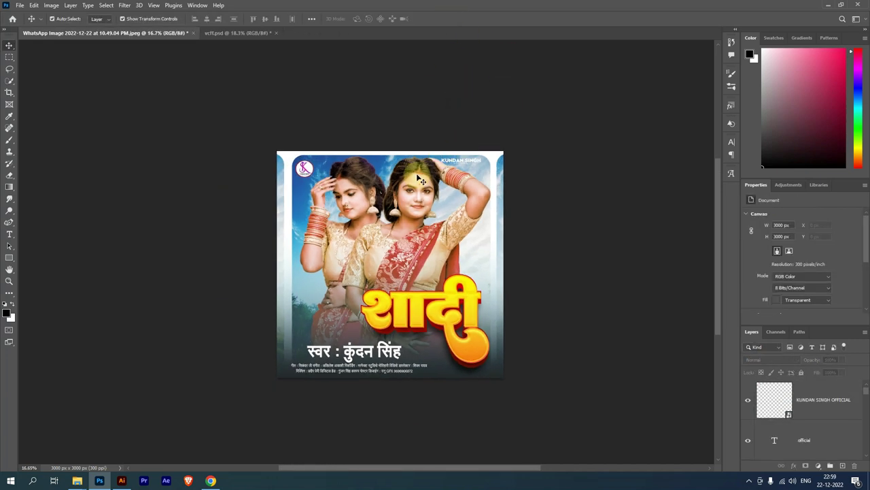
{"action": "left_click", "coordinate": [423, 178], "text": "ctrl"}
{"action": "left_click", "coordinate": [551, 171]}
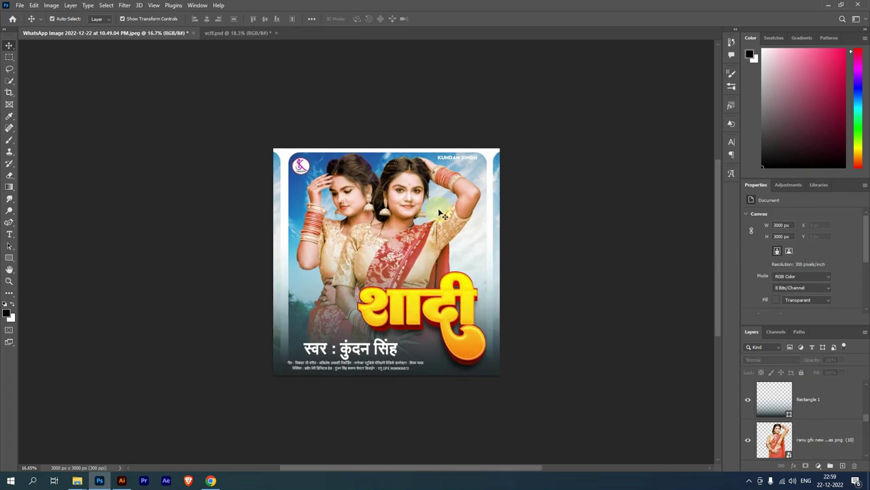
- Close vcff.psd without saving changes
{"action": "left_click_drag", "start_coordinate": [443, 214], "coordinate": [230, 34]}
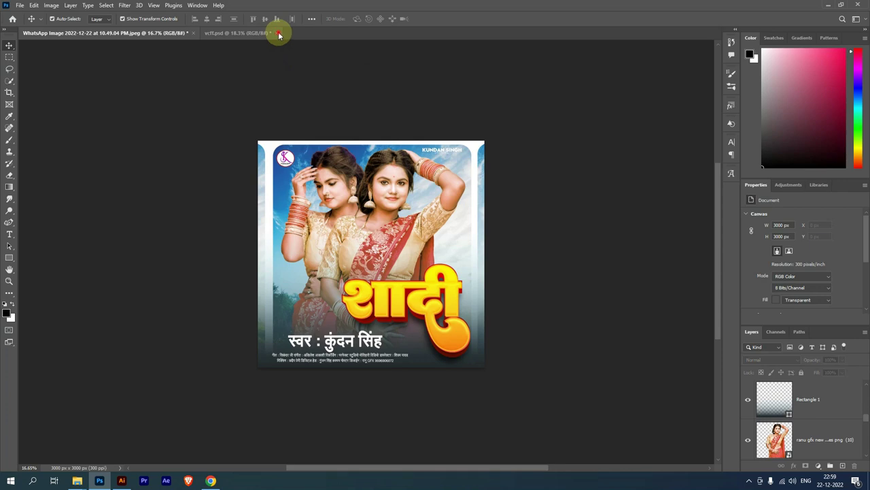
{"action": "left_click", "coordinate": [276, 33]}
{"action": "left_click", "coordinate": [433, 179]}
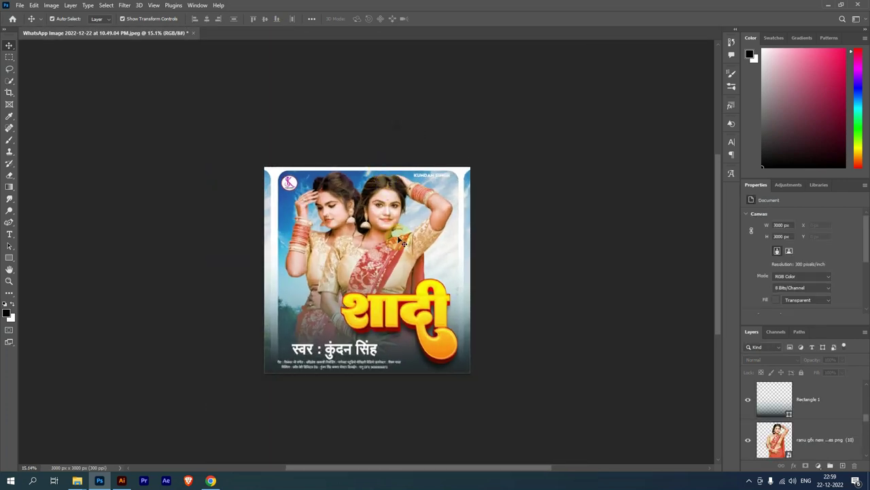
{"action": "scroll", "coordinate": [391, 232], "scroll_direction": "up", "scroll_amount": 1}
{"action": "scroll", "coordinate": [402, 225], "scroll_direction": "up", "scroll_amount": 1}
{"action": "scroll", "coordinate": [411, 216], "scroll_direction": "up", "scroll_amount": 1}
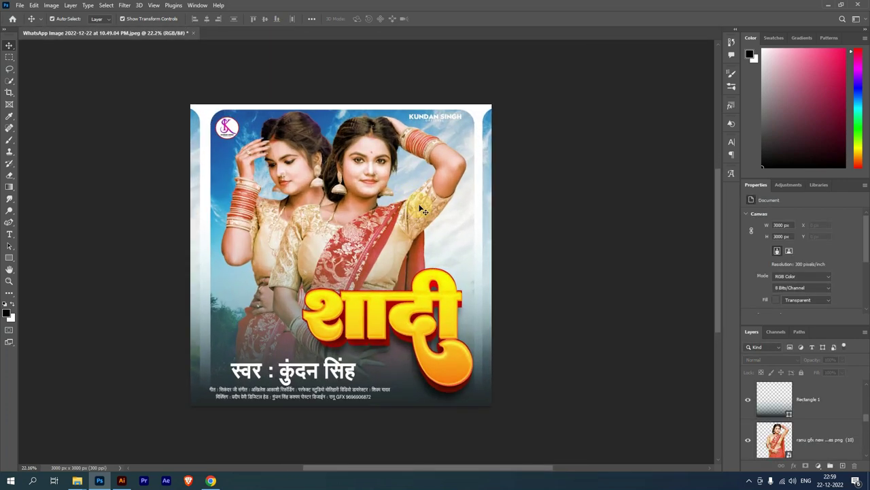
{"action": "scroll", "coordinate": [423, 208], "scroll_direction": "up", "scroll_amount": 1}
{"action": "scroll", "coordinate": [415, 201], "scroll_direction": "right", "scroll_amount": 2}
{"action": "scroll", "coordinate": [340, 272], "scroll_direction": "down", "scroll_amount": 1}
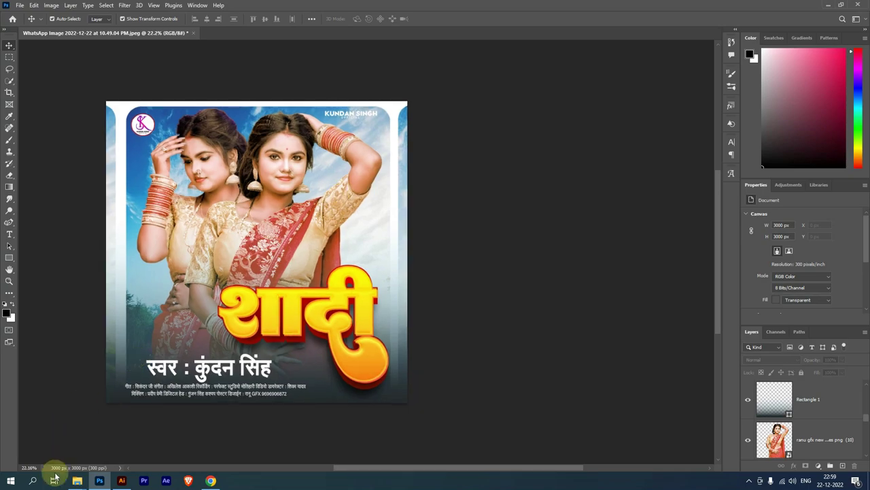
- Try placing the WhatsApp image from Downloads, cancel it, and return to the Downloads folder
{"action": "left_click", "coordinate": [77, 479]}
{"action": "mouse_move", "coordinate": [102, 119]}
{"action": "left_mouse_down"}
{"action": "mouse_move", "coordinate": [102, 484]}
{"action": "mouse_move", "coordinate": [435, 225]}
{"action": "left_mouse_up"}
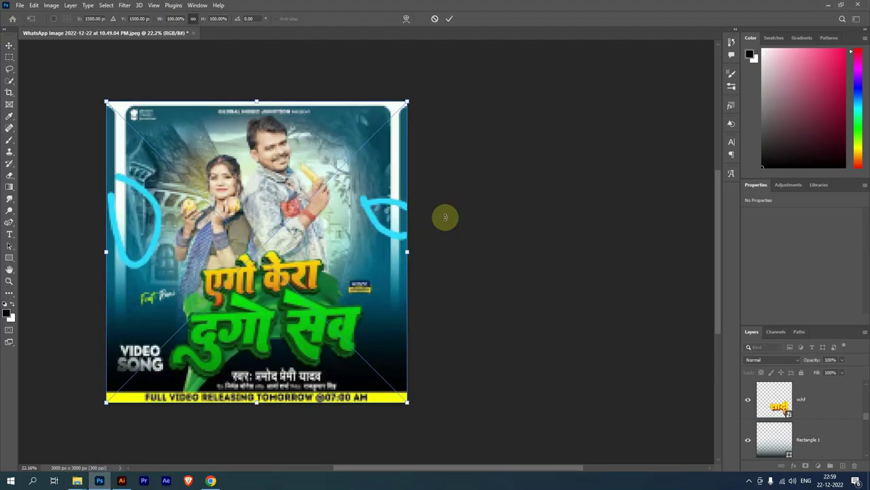
{"action": "left_click", "coordinate": [435, 20]}
{"action": "left_click", "coordinate": [180, 442]}
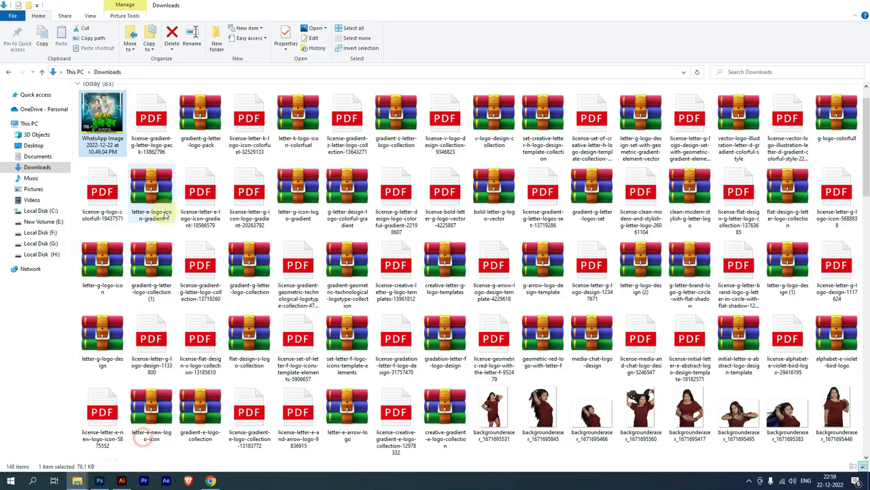
- Rename the WhatsApp image in Downloads to fd and drag it into Photoshop
{"action": "left_click_drag", "start_coordinate": [115, 124], "coordinate": [418, 32]}
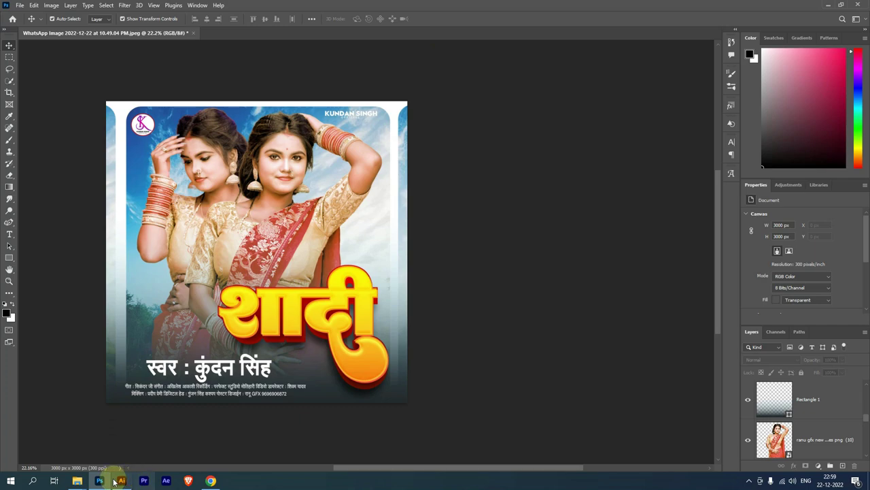
{"action": "mouse_move", "coordinate": [76, 481]}
{"action": "left_click", "coordinate": [120, 442]}
{"action": "right_click", "coordinate": [117, 134]}
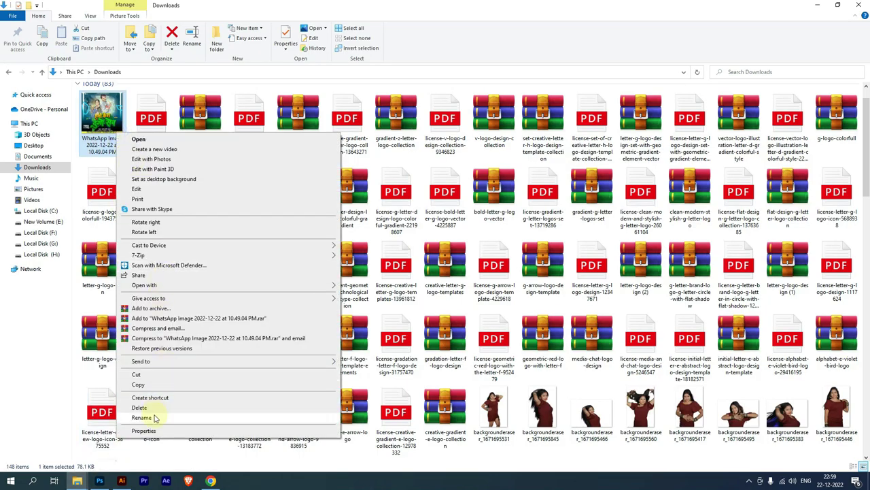
{"action": "left_click", "coordinate": [148, 417]}
{"action": "type", "text": "fd"}
{"action": "left_click_drag", "start_coordinate": [117, 132], "coordinate": [340, 31]}
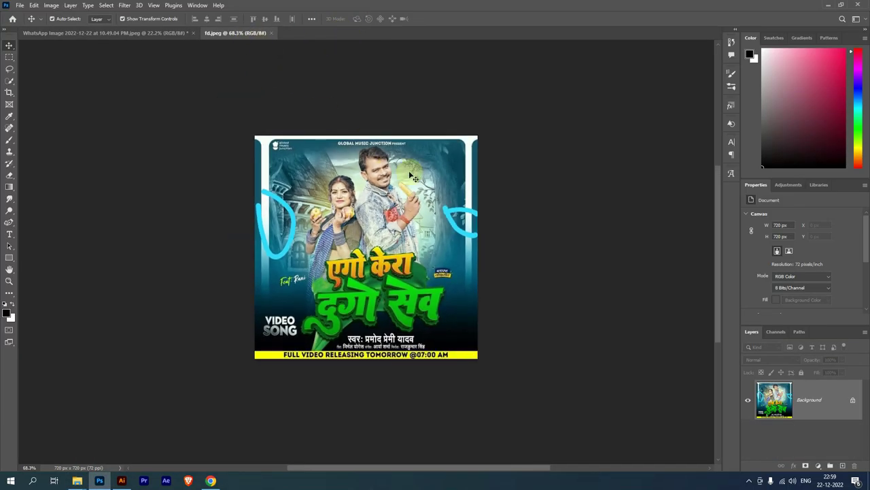
- Drag the fd.jpeg tab out so it floats beside the शादी poster
{"action": "mouse_move", "coordinate": [235, 33]}
{"action": "left_mouse_down"}
{"action": "mouse_move", "coordinate": [335, 98]}
{"action": "mouse_move", "coordinate": [471, 134]}
{"action": "left_mouse_up"}
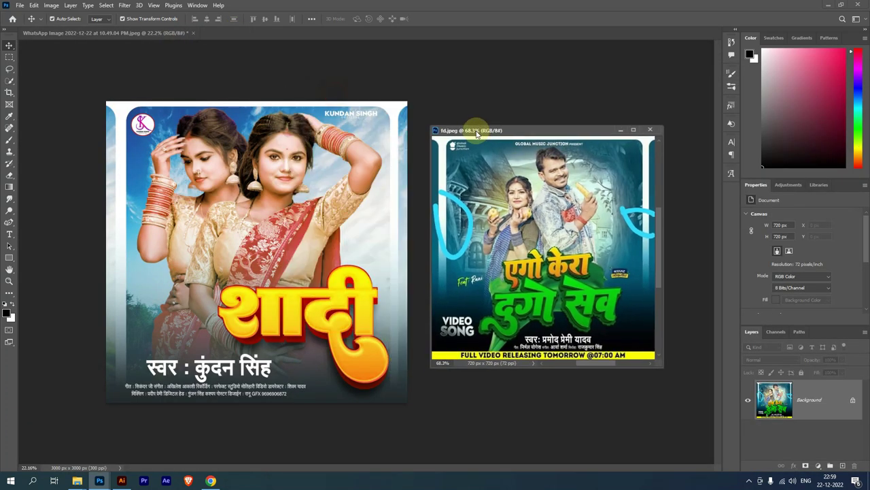